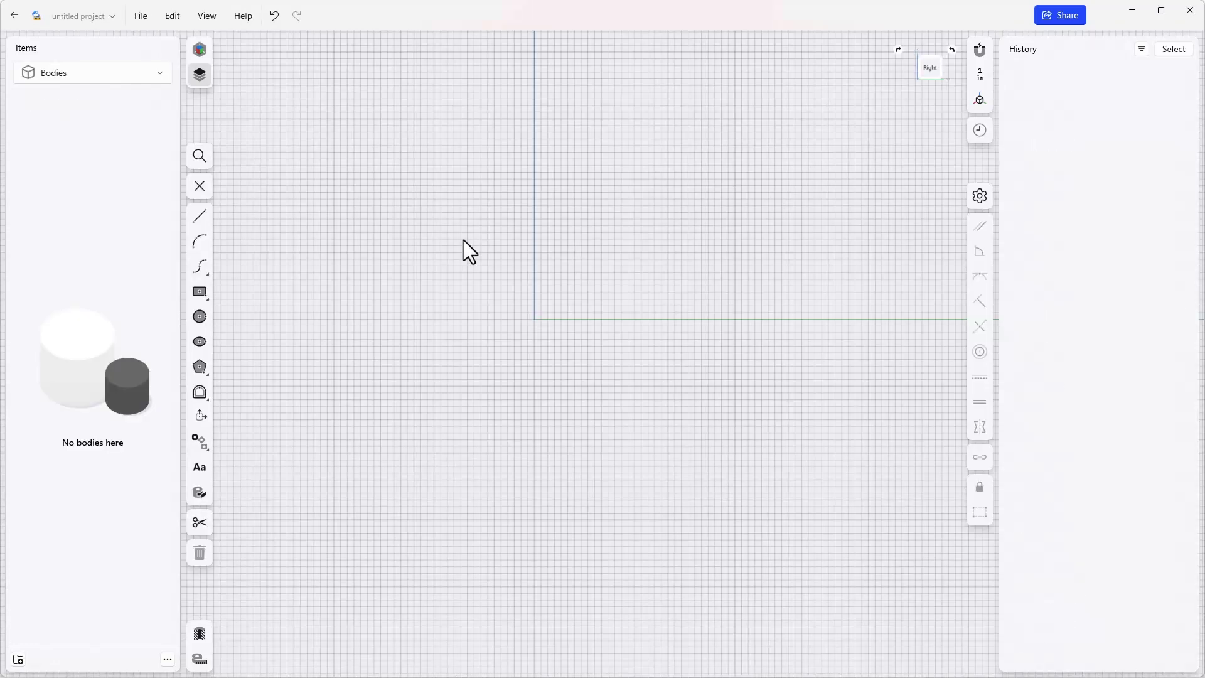
Draw a vertical and horizontal line as an L and lock its corner on the origin
left_click(201, 215)
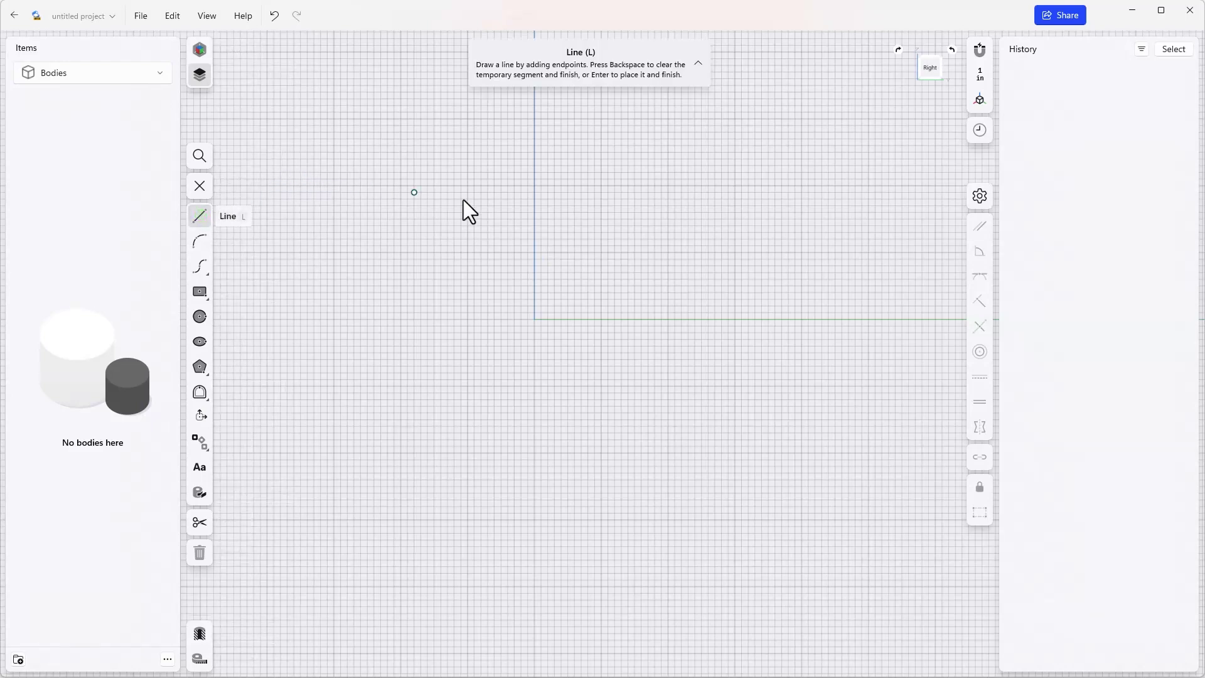
left_click(563, 208)
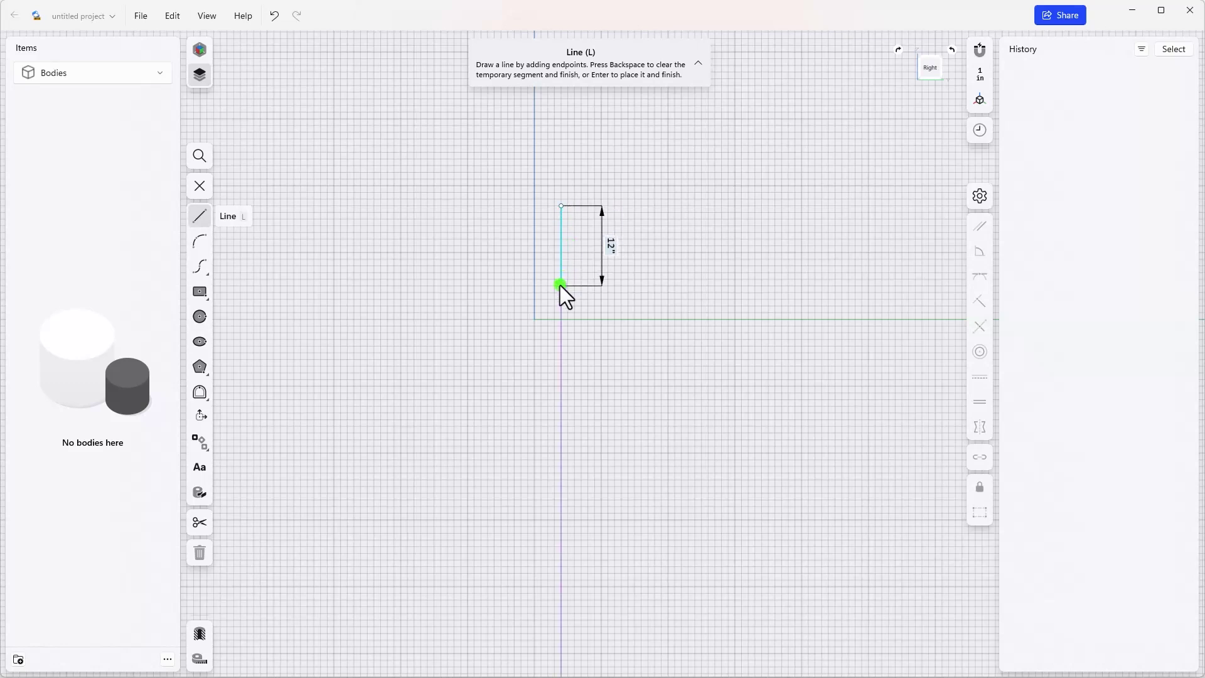
left_click(561, 287)
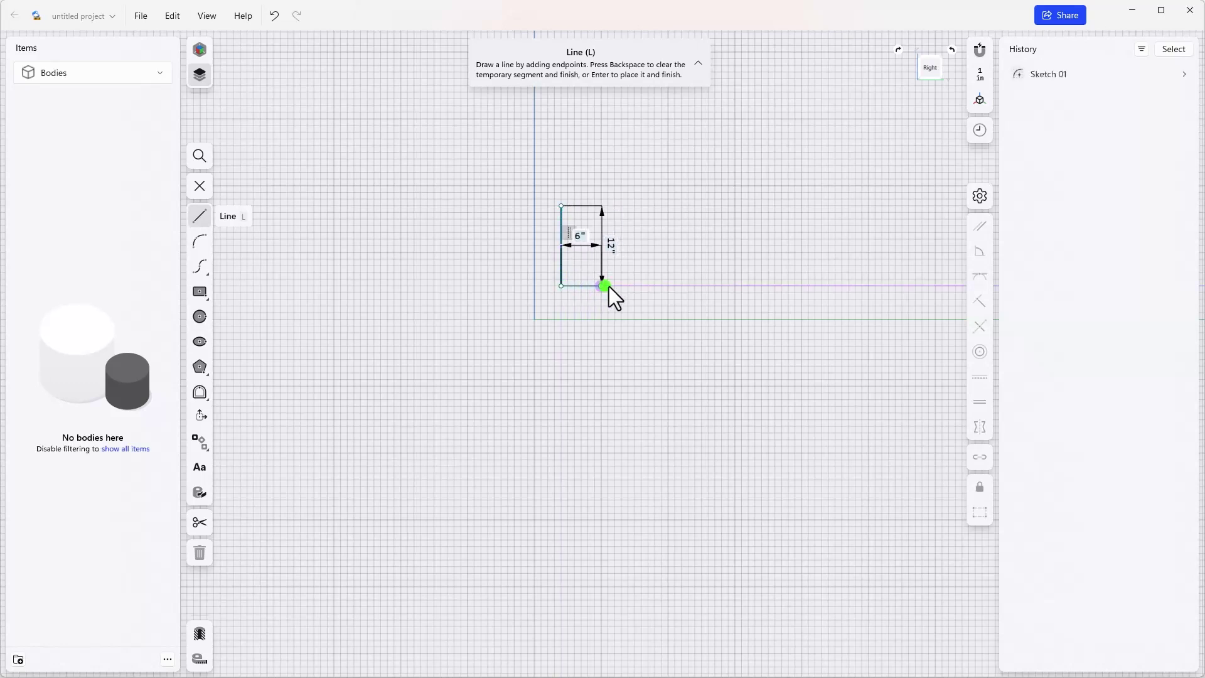
left_click(647, 286)
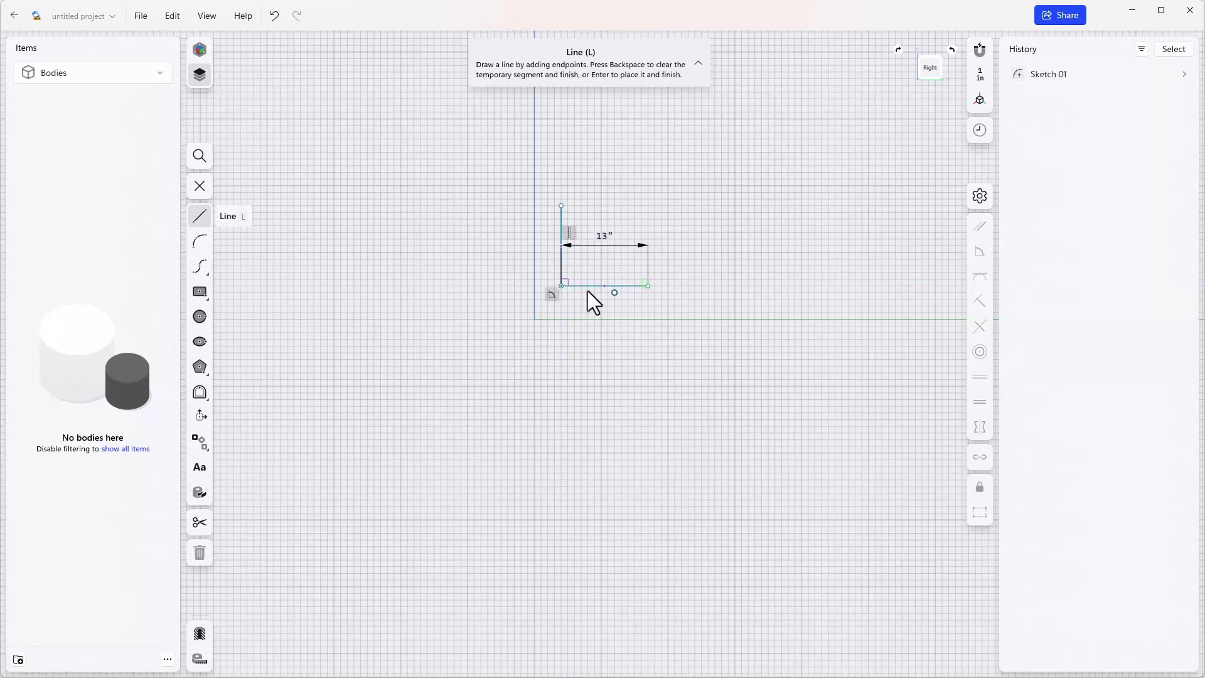
key("Return")
left_click_drag(546, 302, 536, 320)
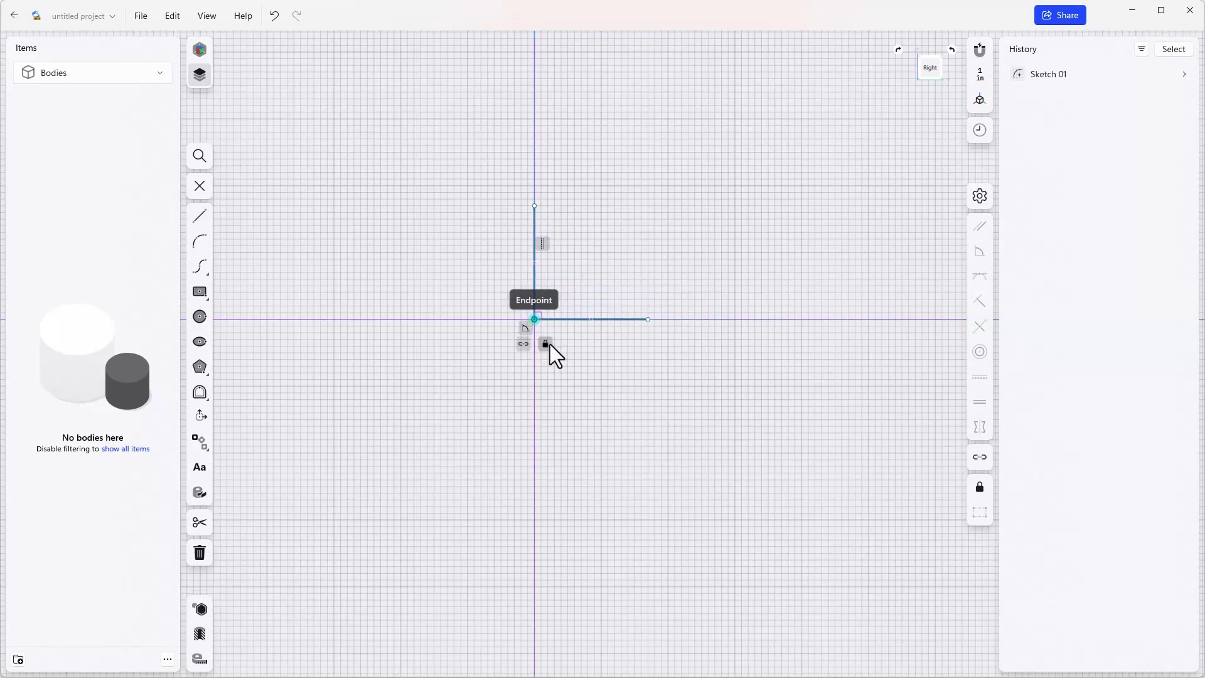
left_click(546, 345)
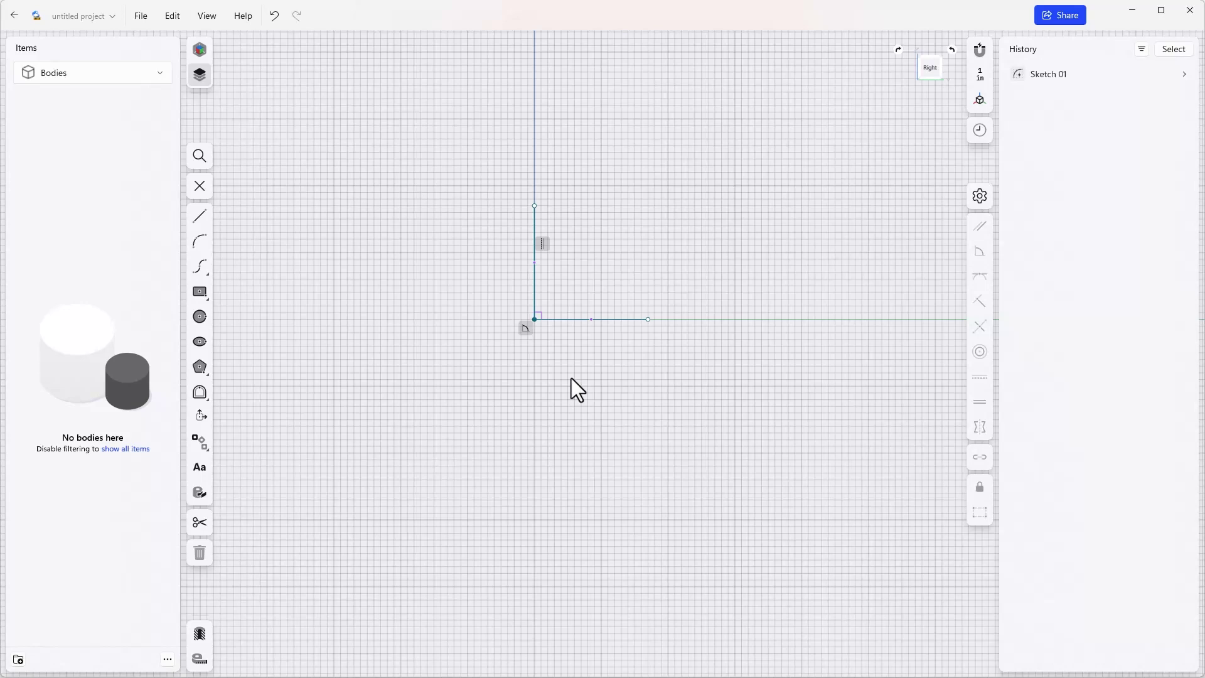
Convert both L-shaped reference edges into construction lines
left_click_drag(567, 369, 515, 272)
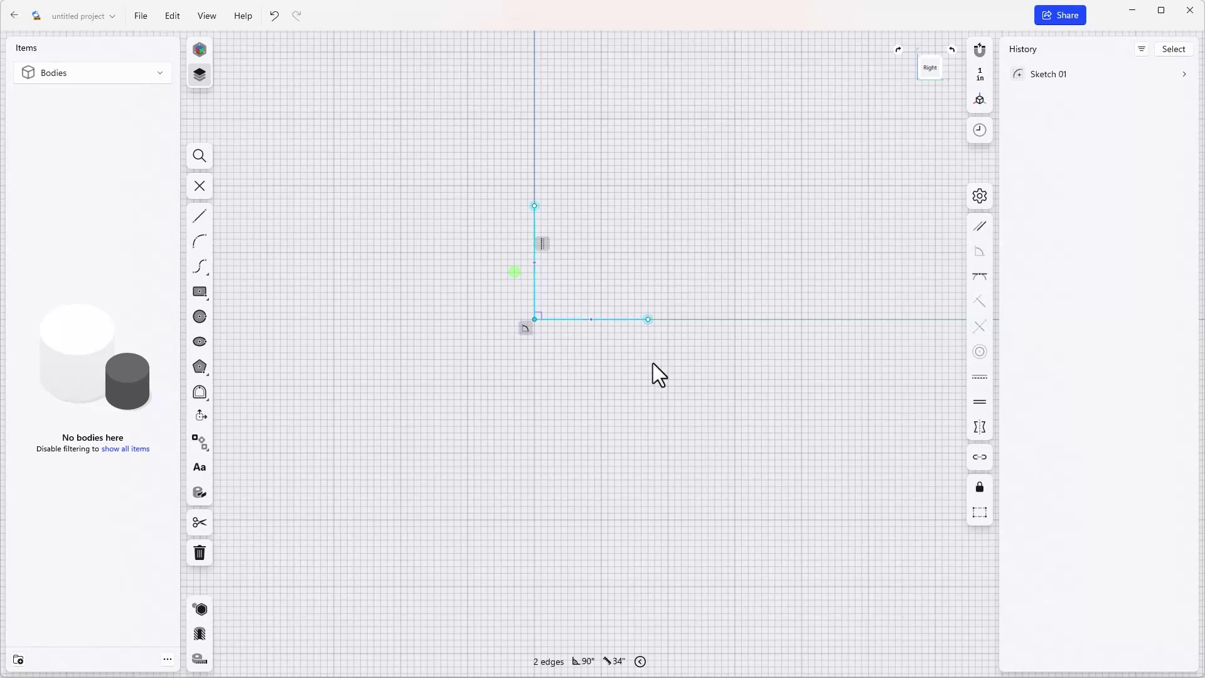
left_click(979, 515)
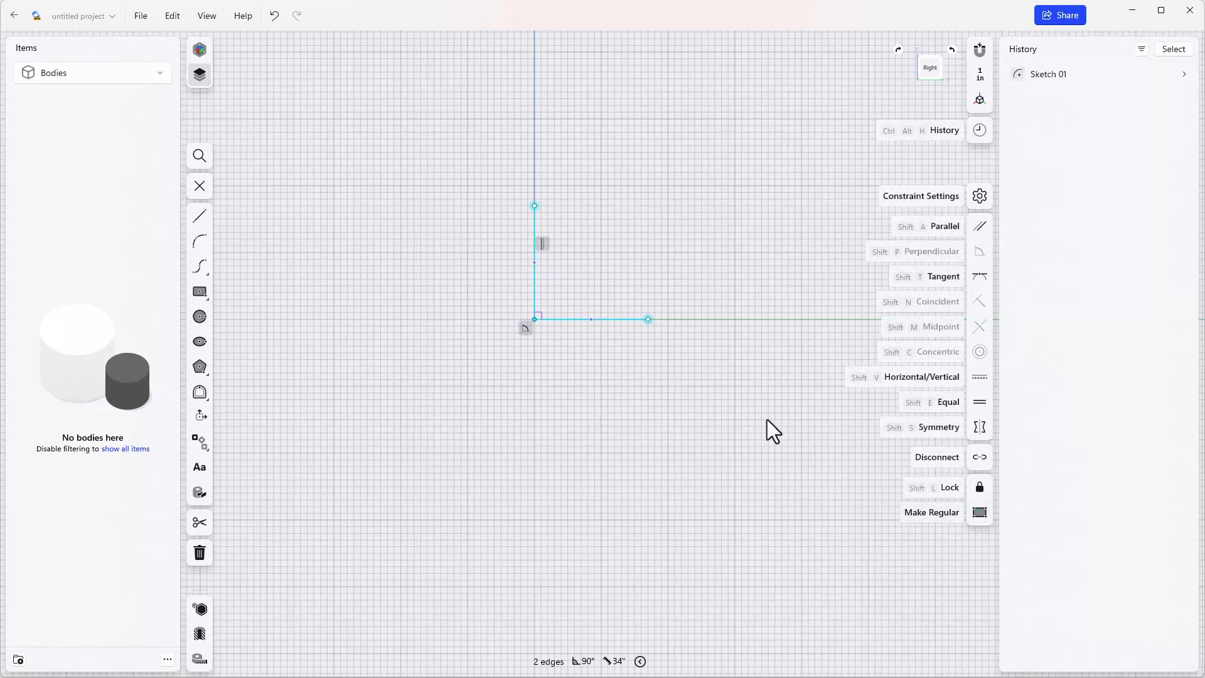
left_click(681, 406)
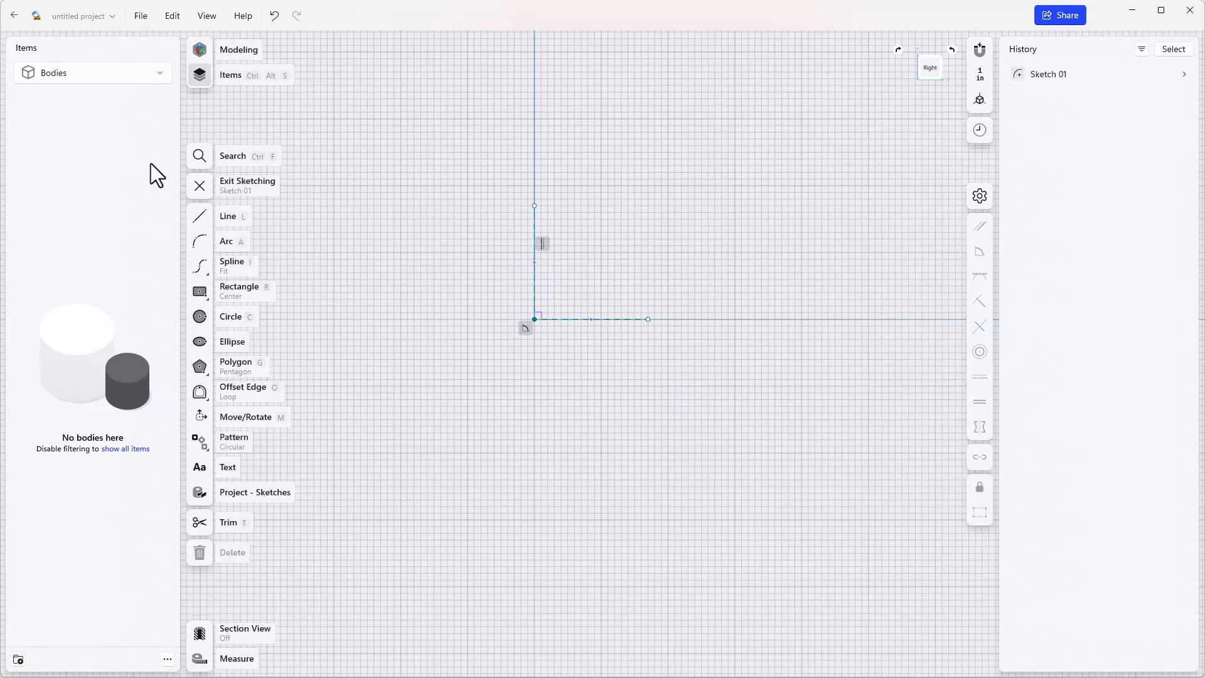
Draw the head tube, the top frame line and the rear downward line
left_click(199, 215)
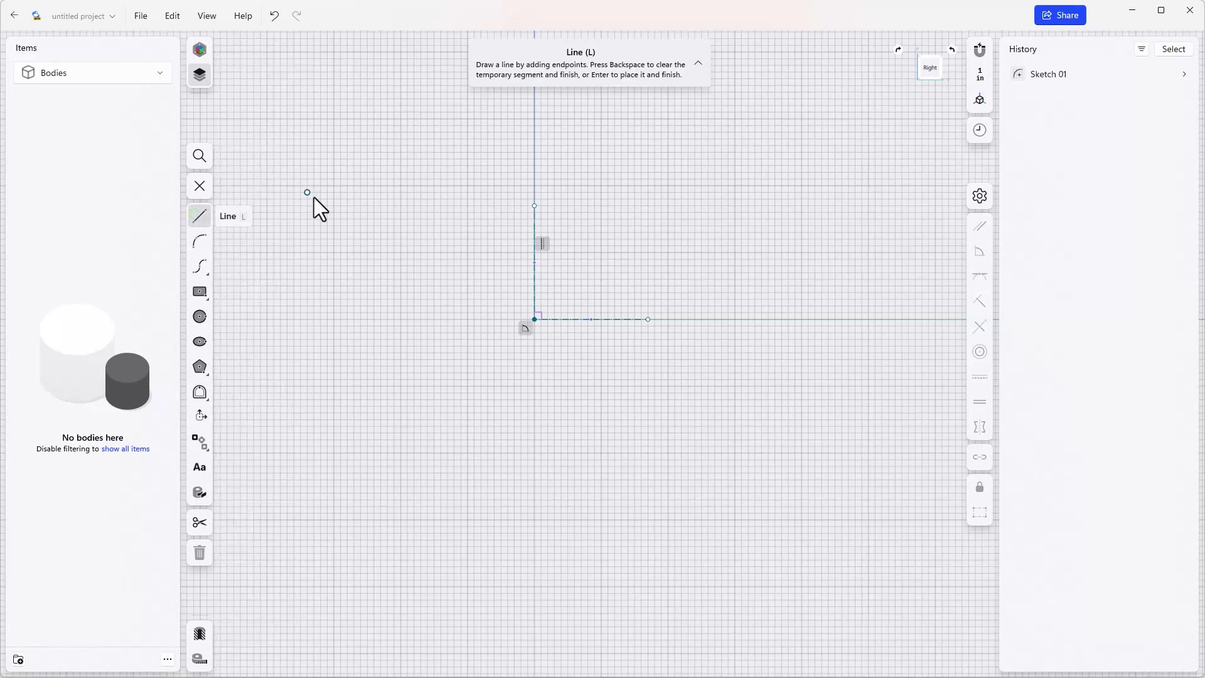
left_click(358, 218)
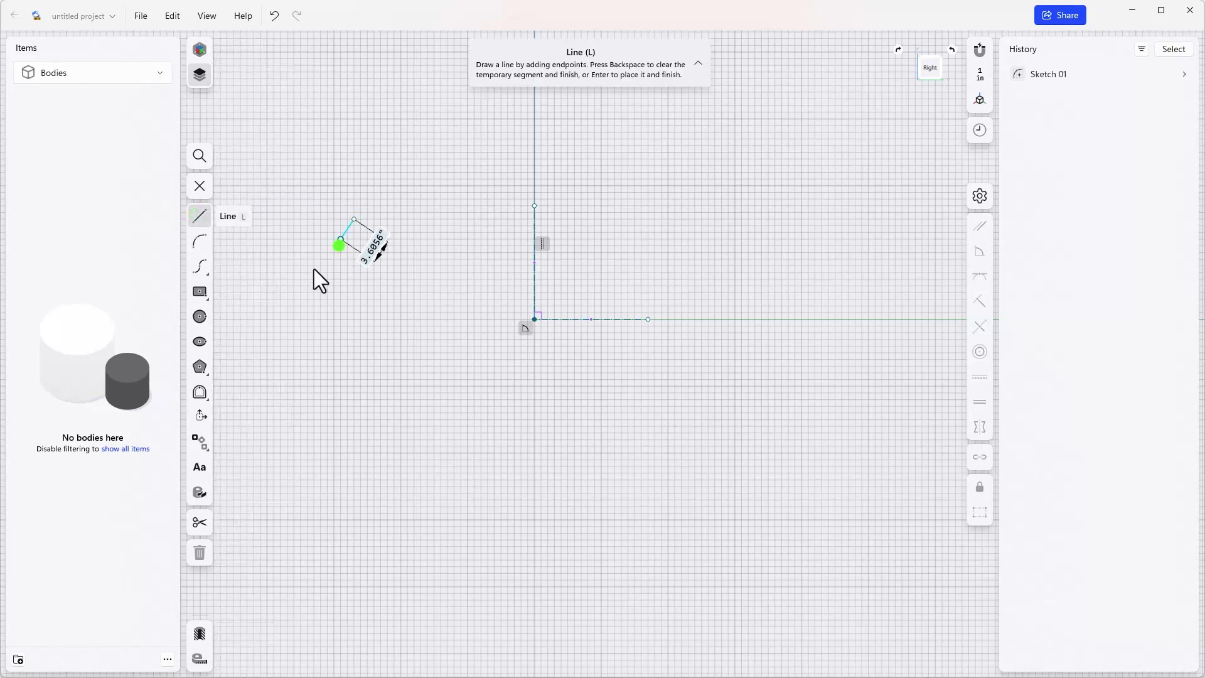
left_click(277, 351)
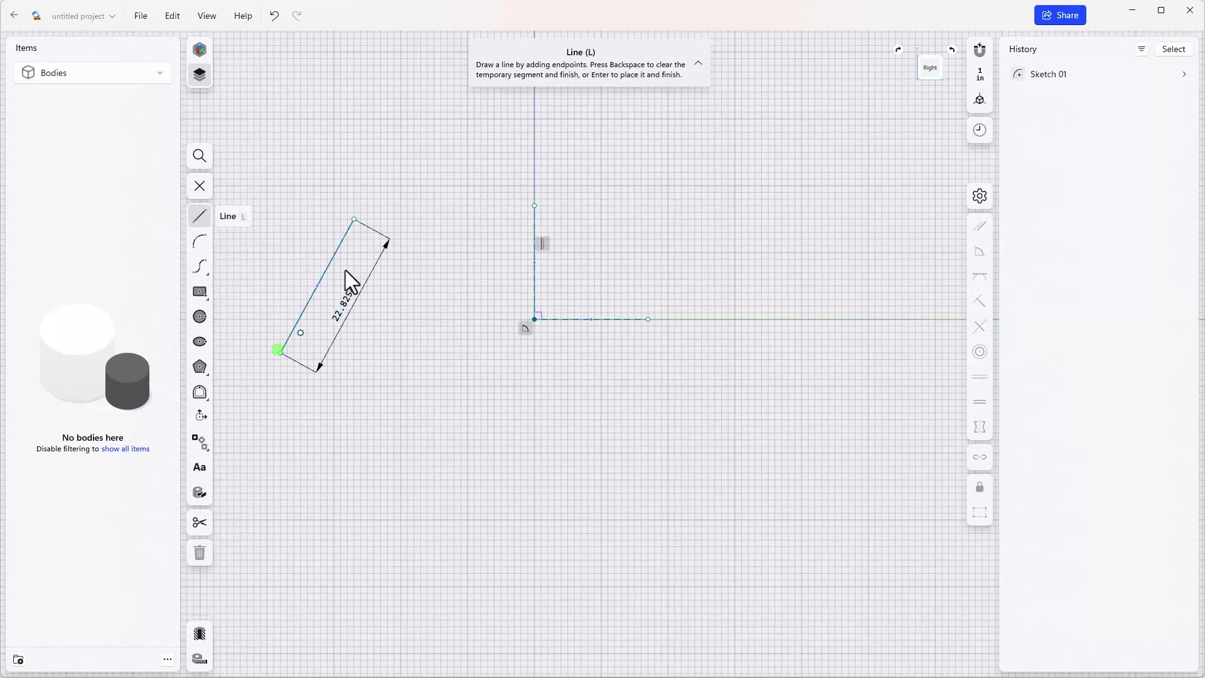
left_click(345, 241)
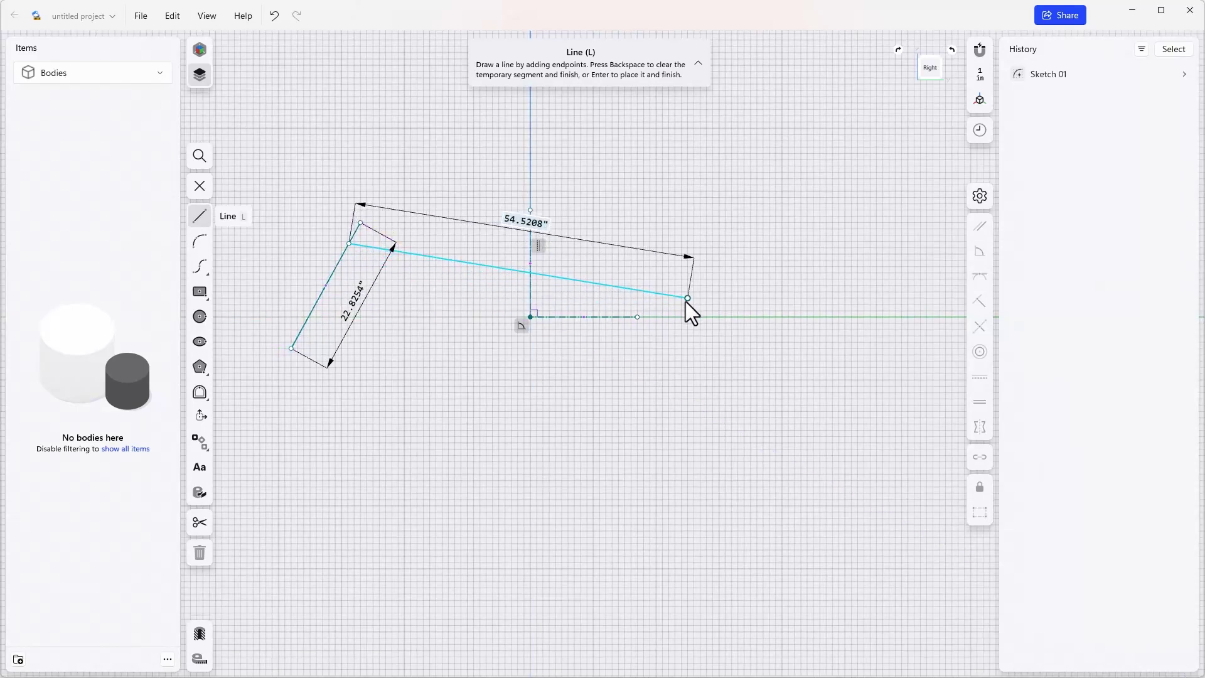
left_click(709, 306)
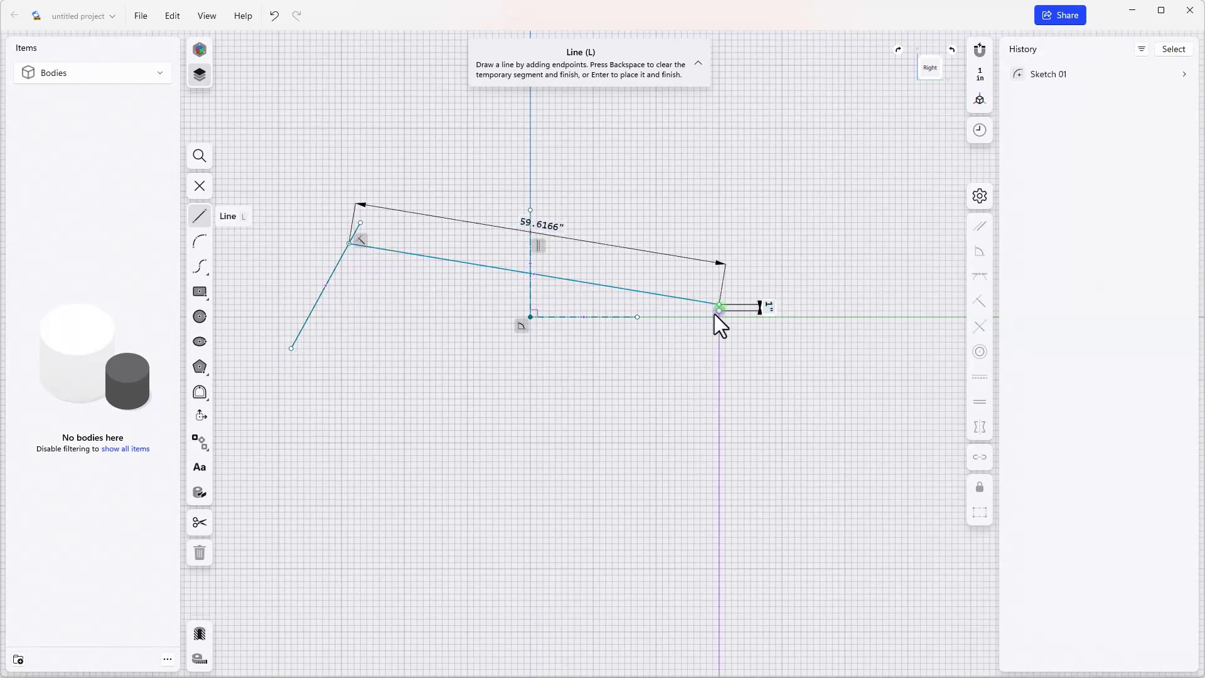
left_click(681, 406)
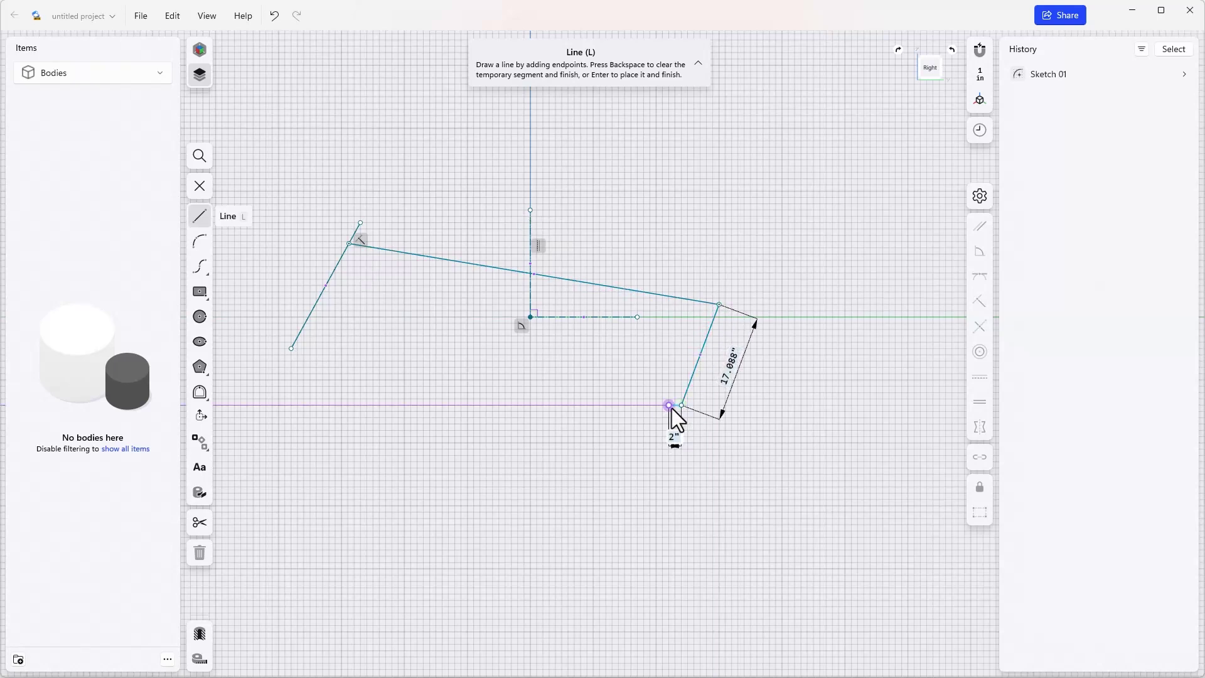
key("Return")
Add a rear arc from the rear line's end, then a 24-inch bottom line
key("a")
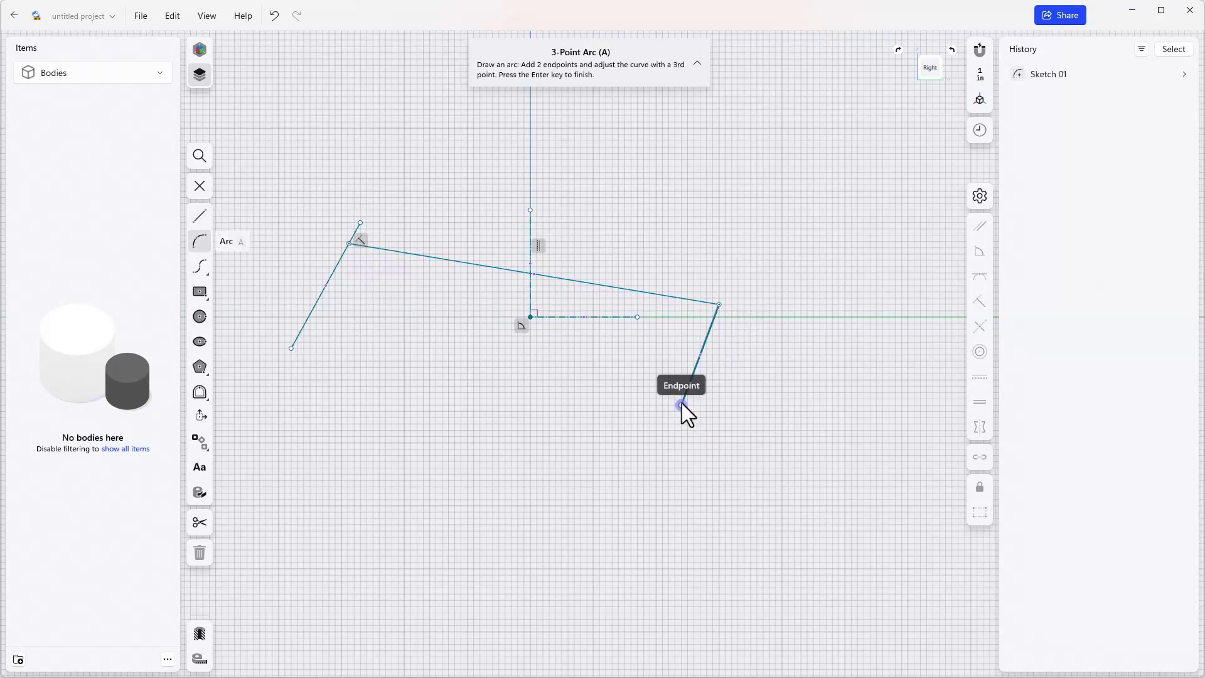
left_click(682, 404)
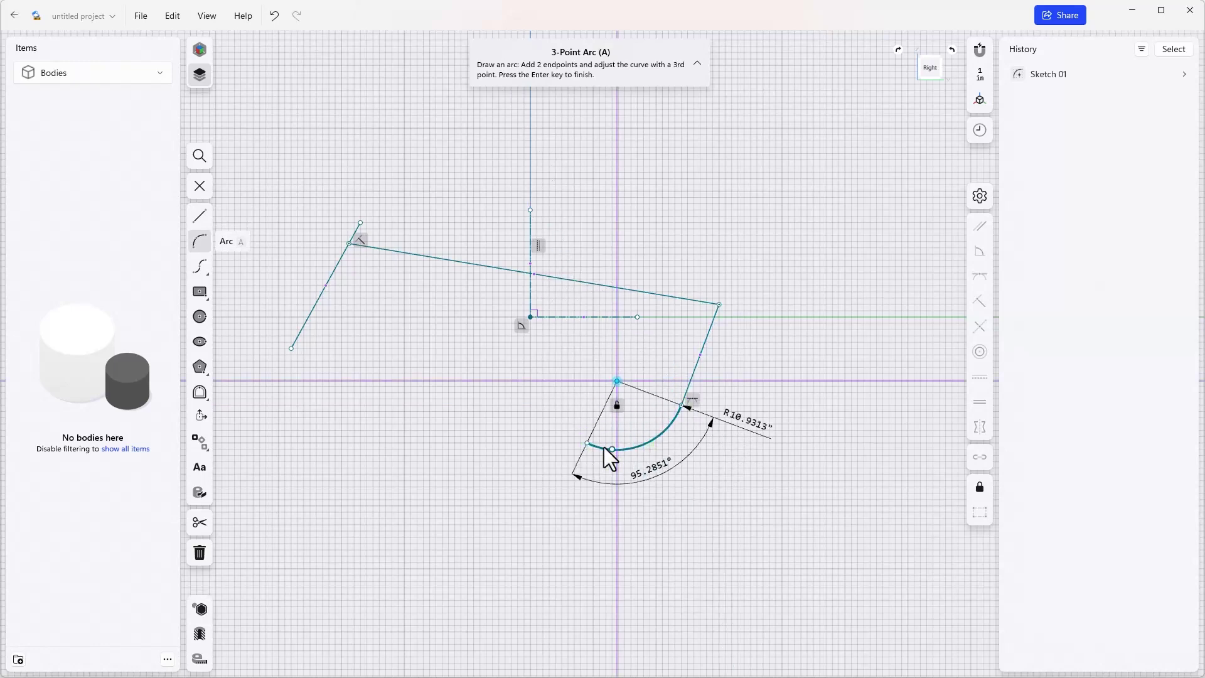
left_click(587, 445)
key("l")
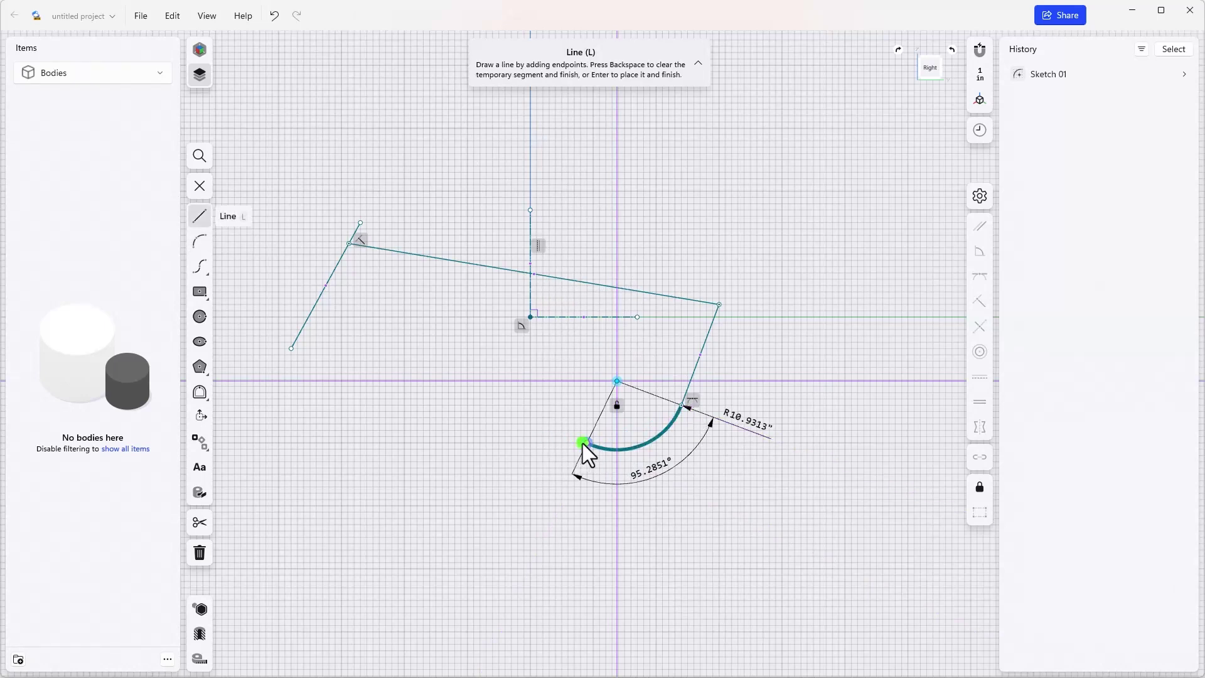
left_click(583, 443)
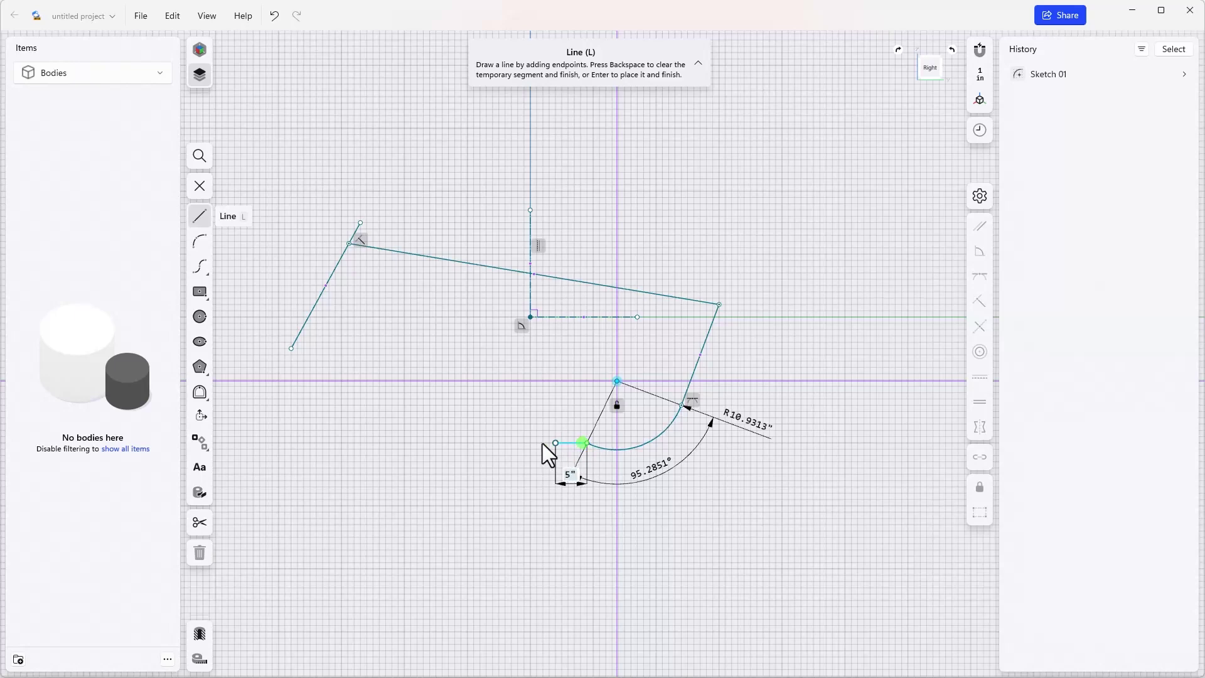
left_click(437, 441)
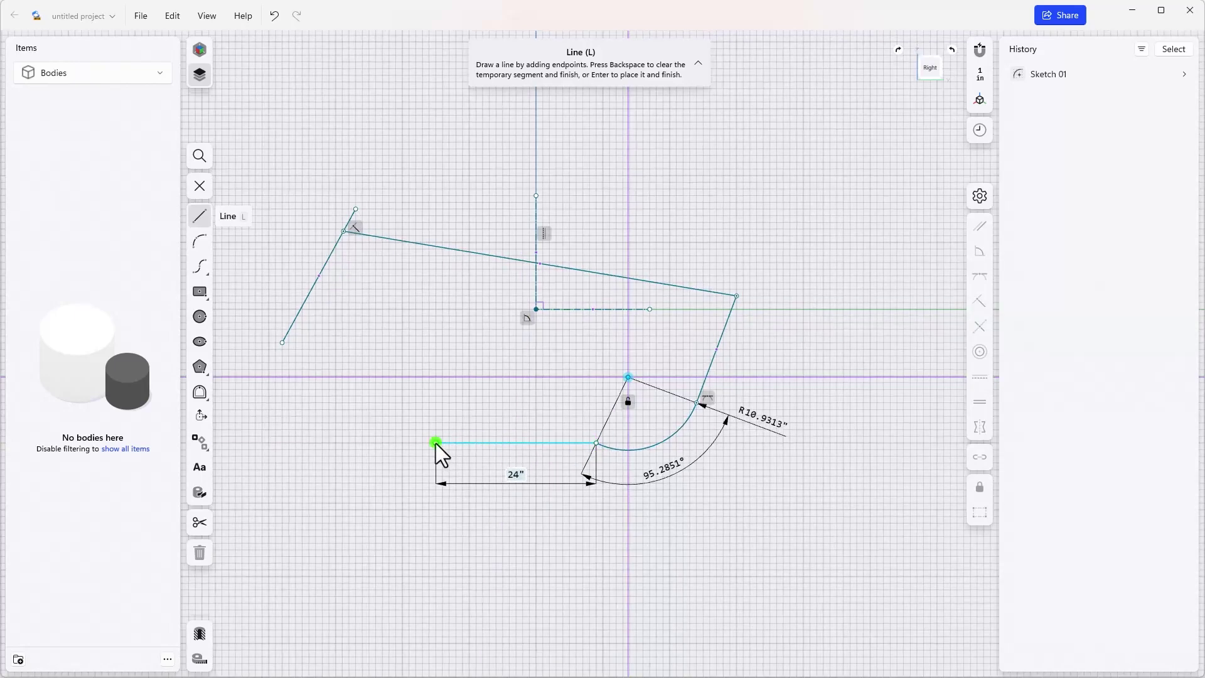
Add a second arc at the bottom line's left end and a line toward the head tube
key("a")
left_click(434, 441)
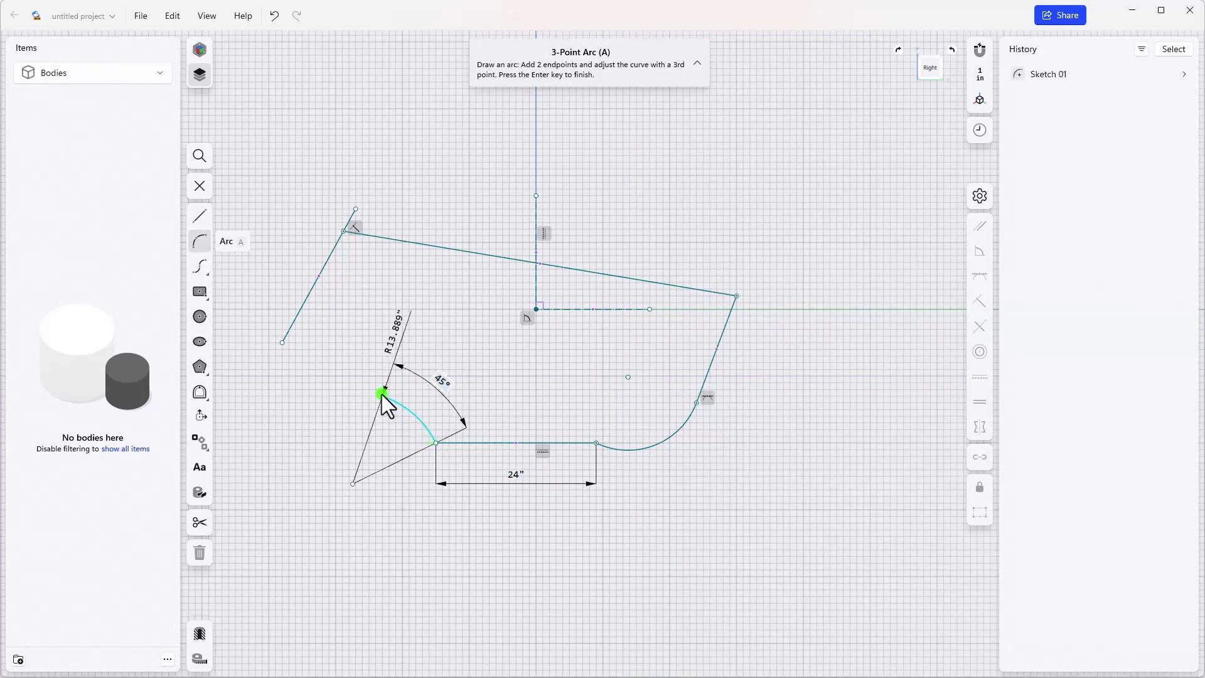
left_click(385, 393)
key("l")
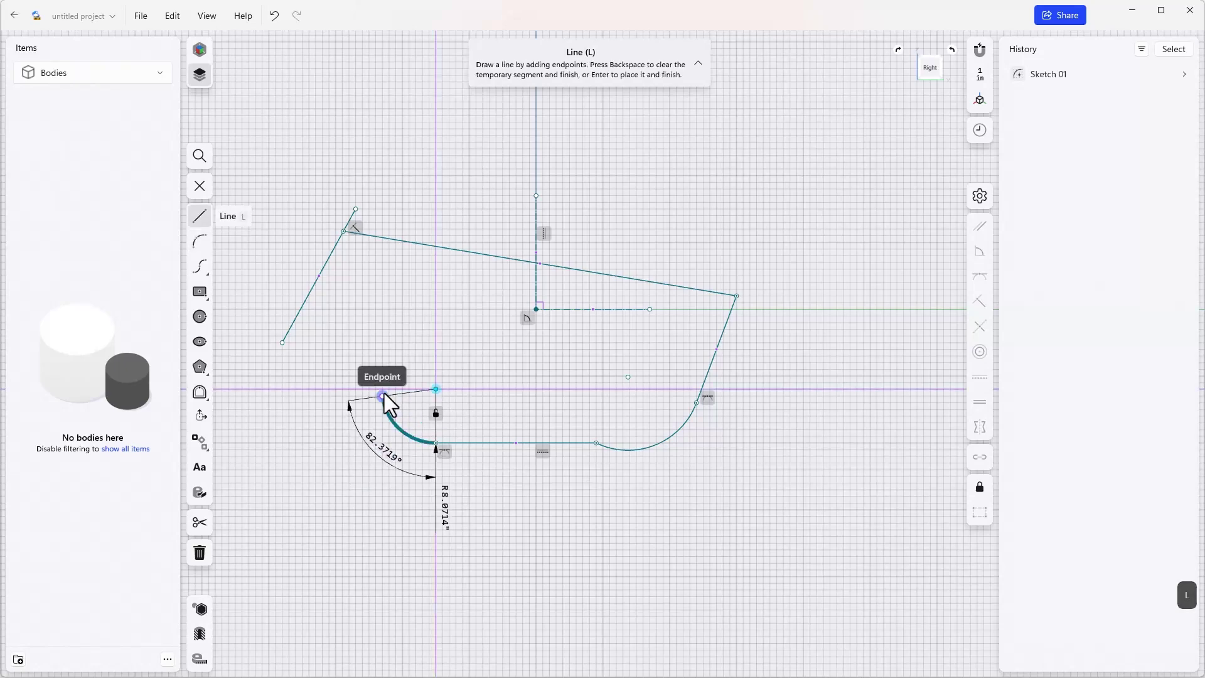
left_click(384, 392)
left_click(283, 315)
Make the arc and line tangent, then angle the head tube 20° from the vertical line
key("Escape")
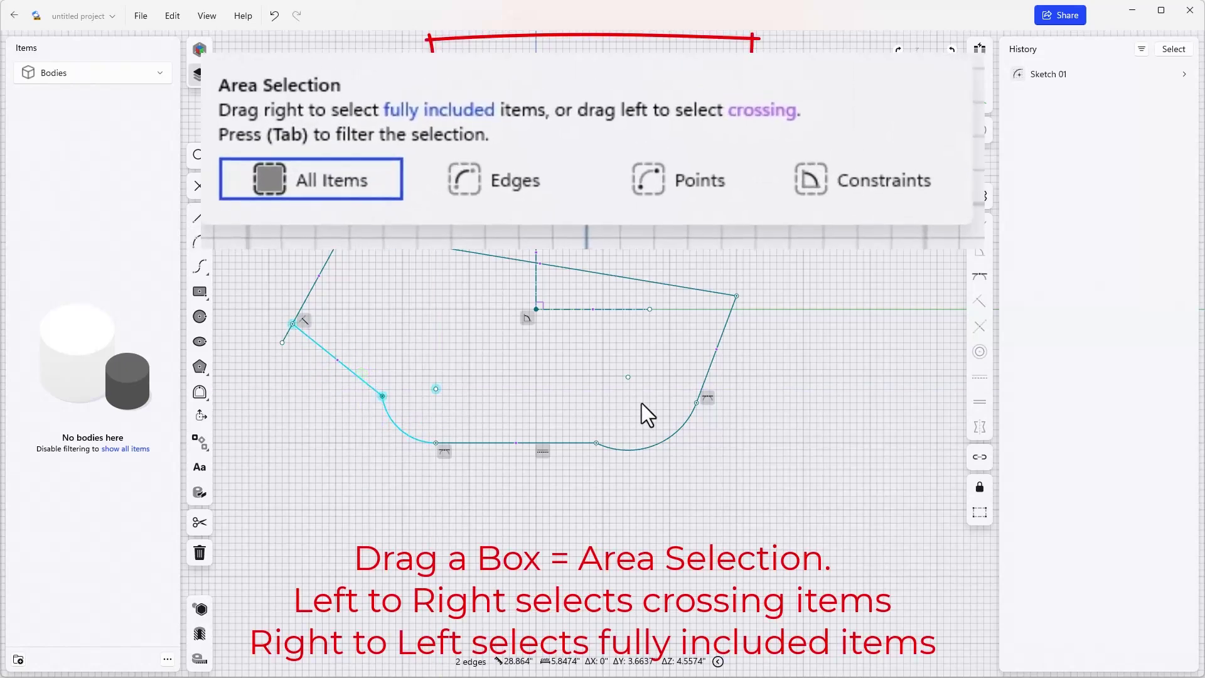
left_click(984, 278)
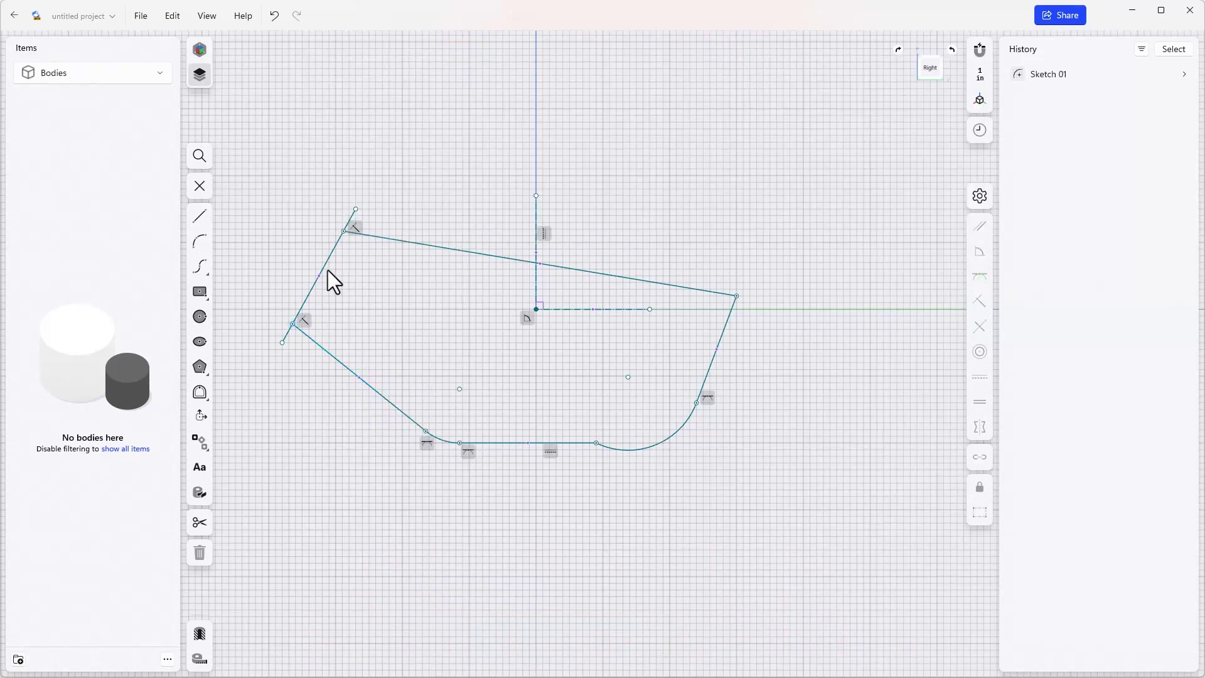
left_click(324, 274)
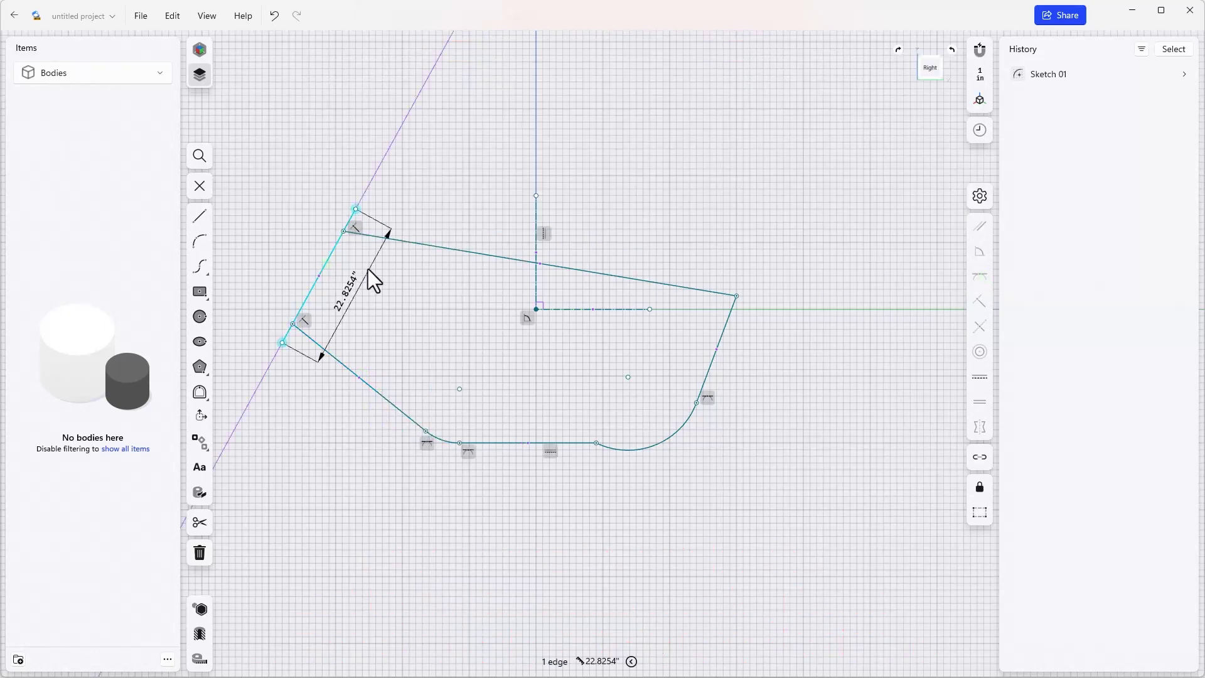
left_click(538, 213, "shift")
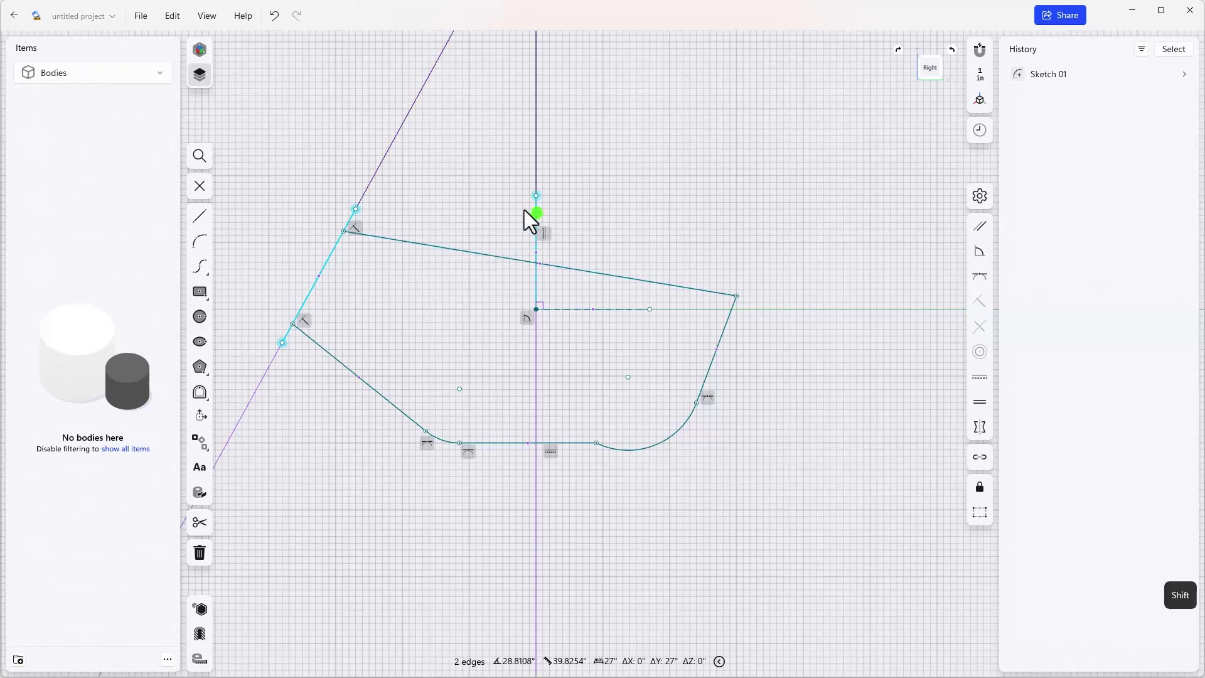
scroll(524, 210, "up", 1)
scroll(520, 208, "down", 5)
scroll(517, 212, "down", 4)
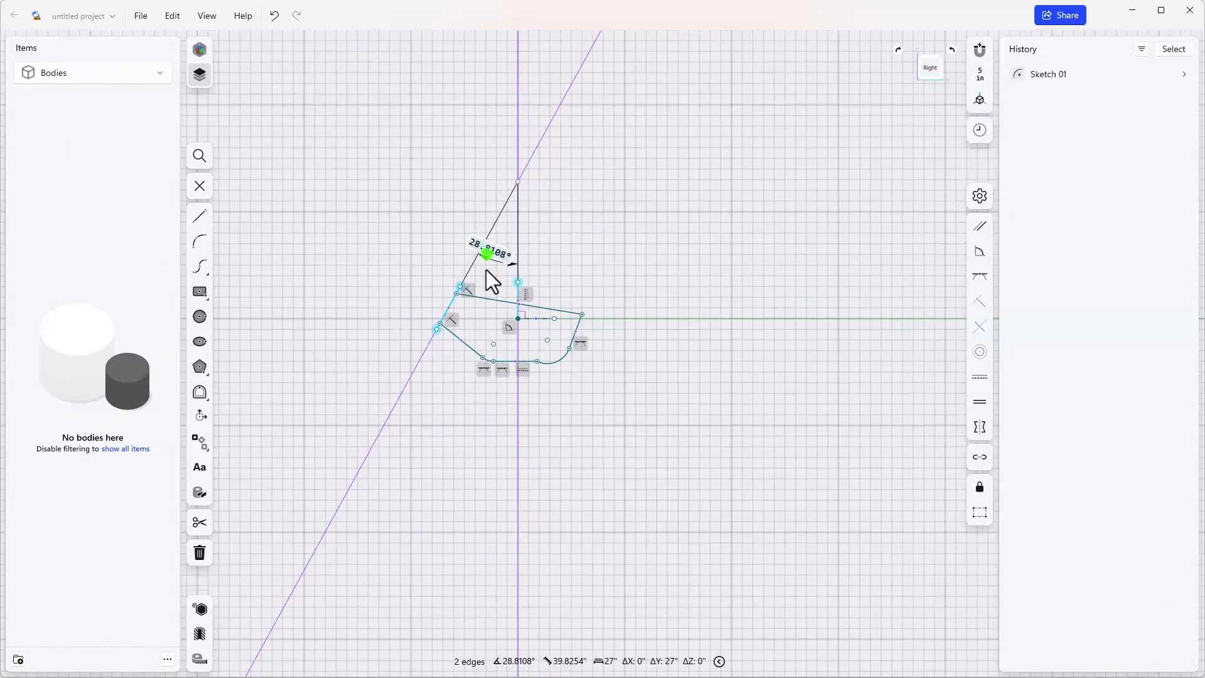
type("20")
key("Return")
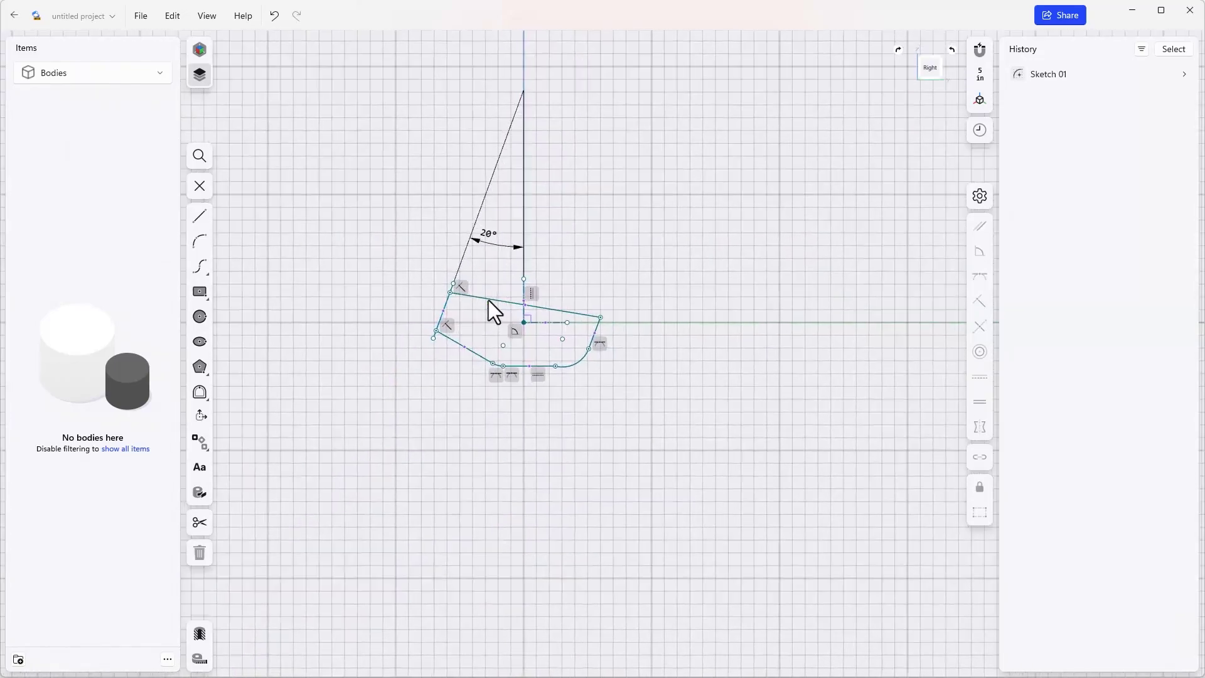
scroll(489, 300, "up", 2)
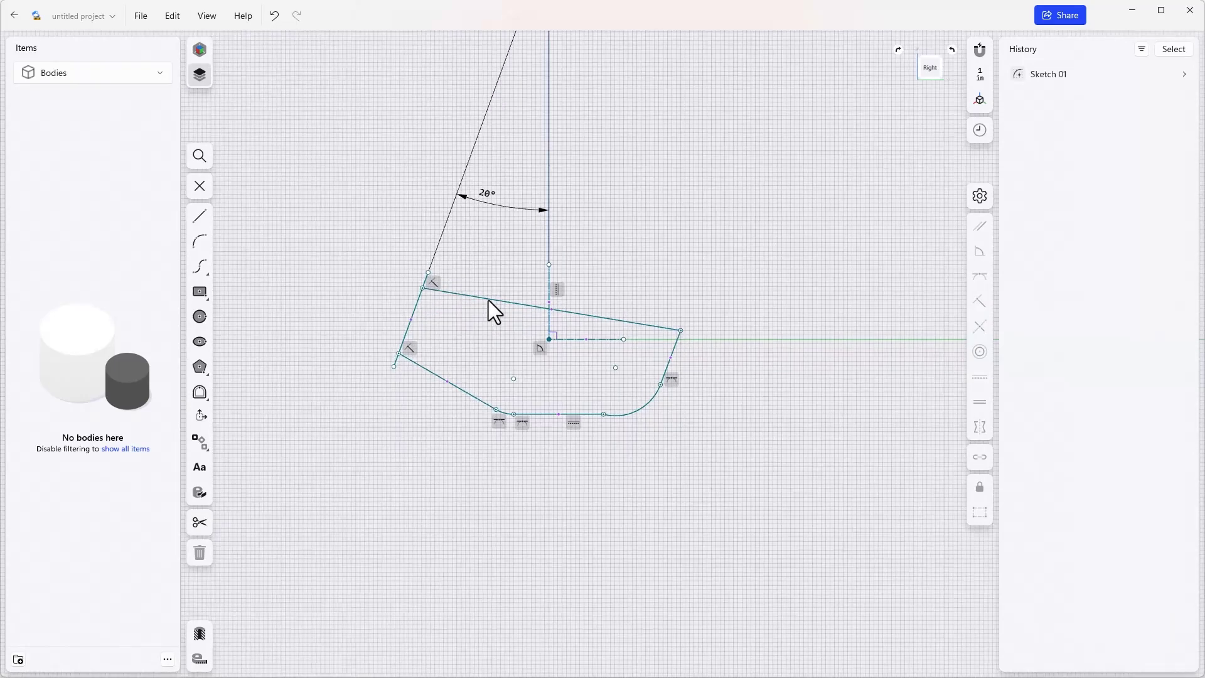
scroll(488, 301, "up", 2)
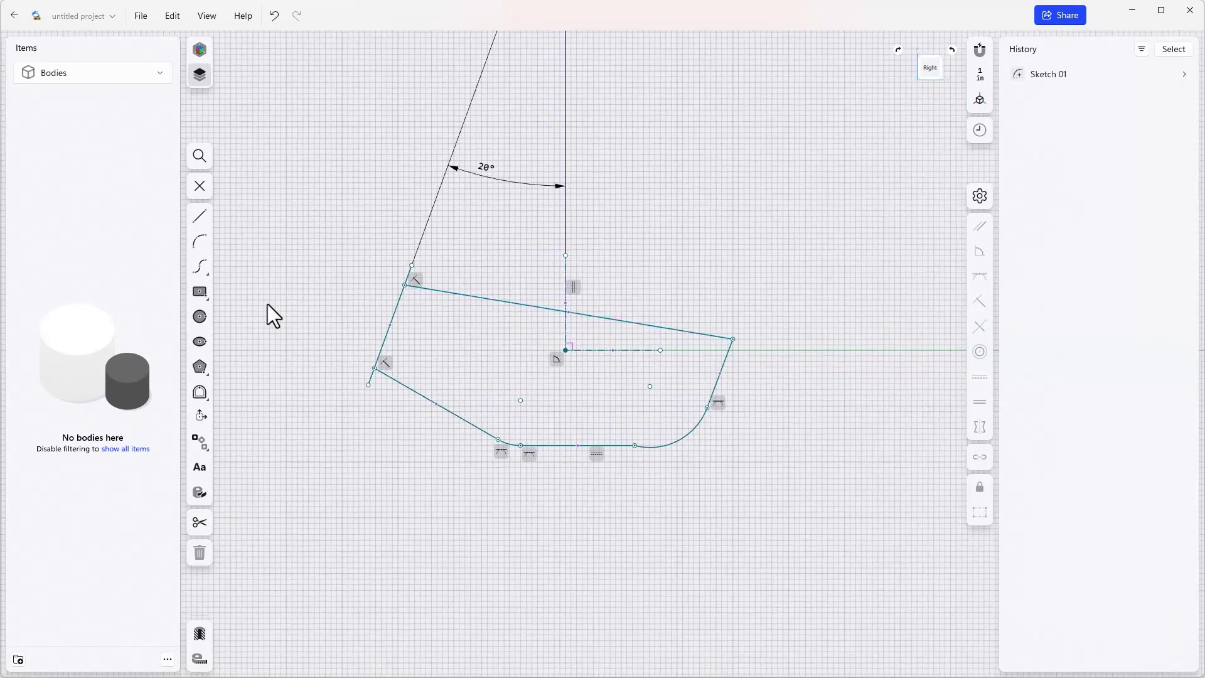
left_click(389, 322)
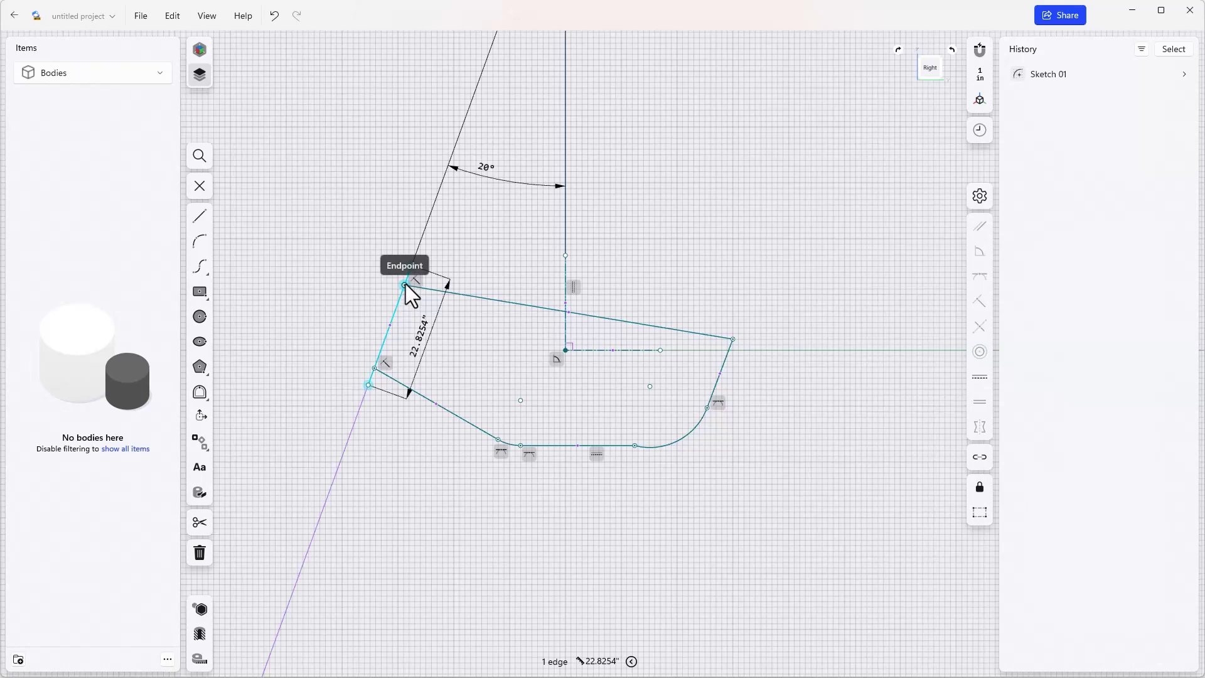
Place the top and lower frame lines 1.5 inches from the head tube ends
left_click_drag(406, 283, 412, 267)
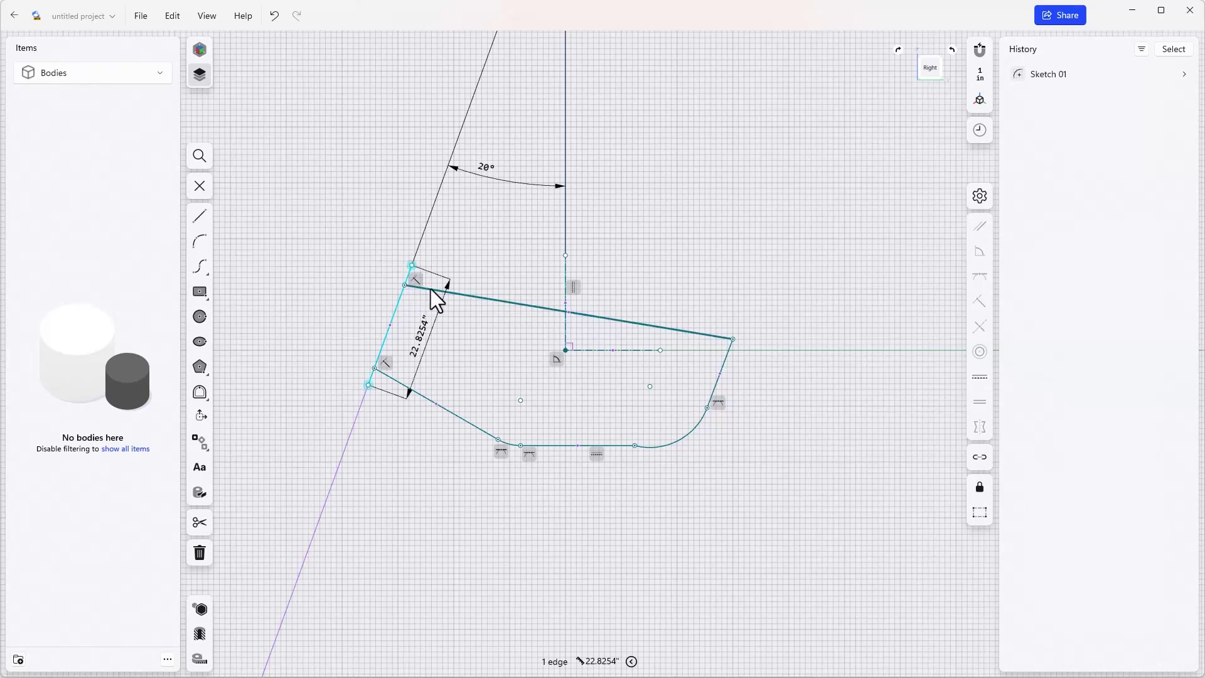
left_click(430, 289)
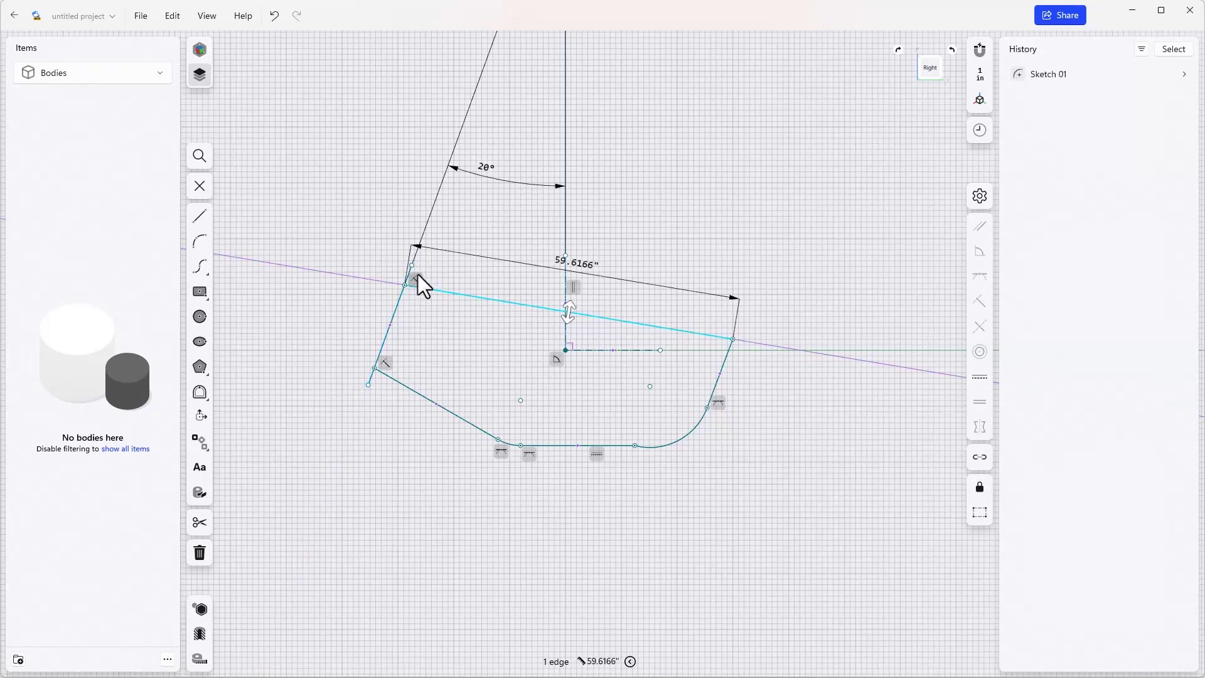
left_click(441, 282)
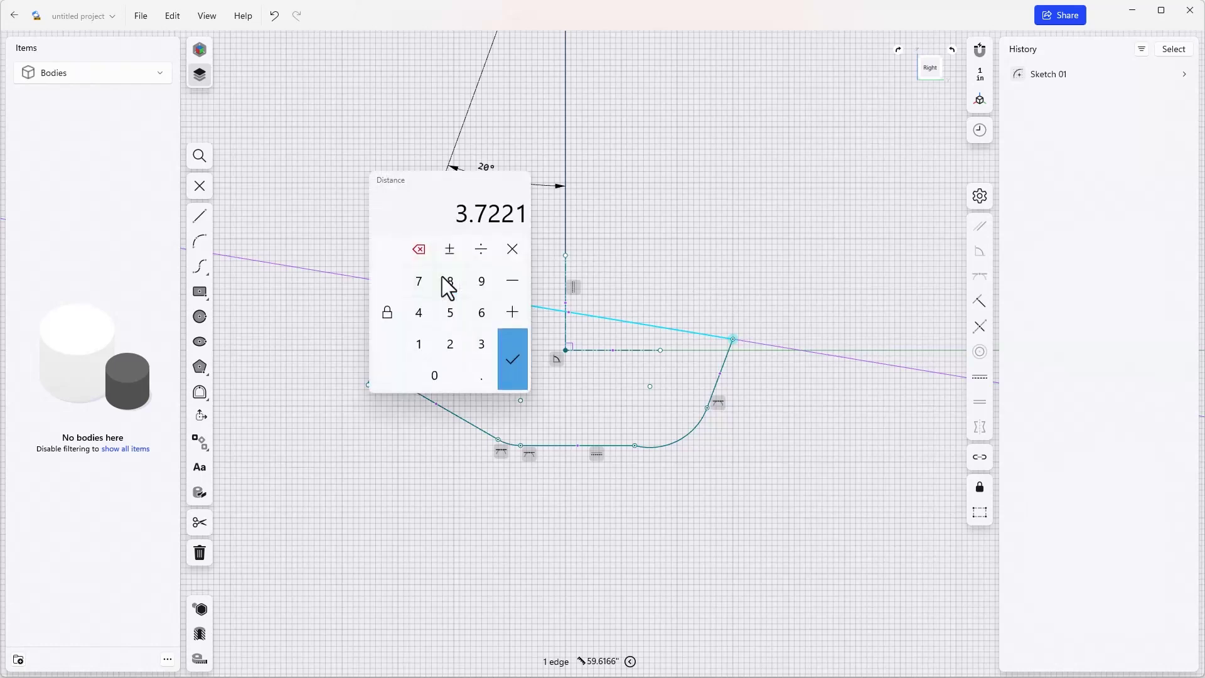
type("1.5")
key("Return")
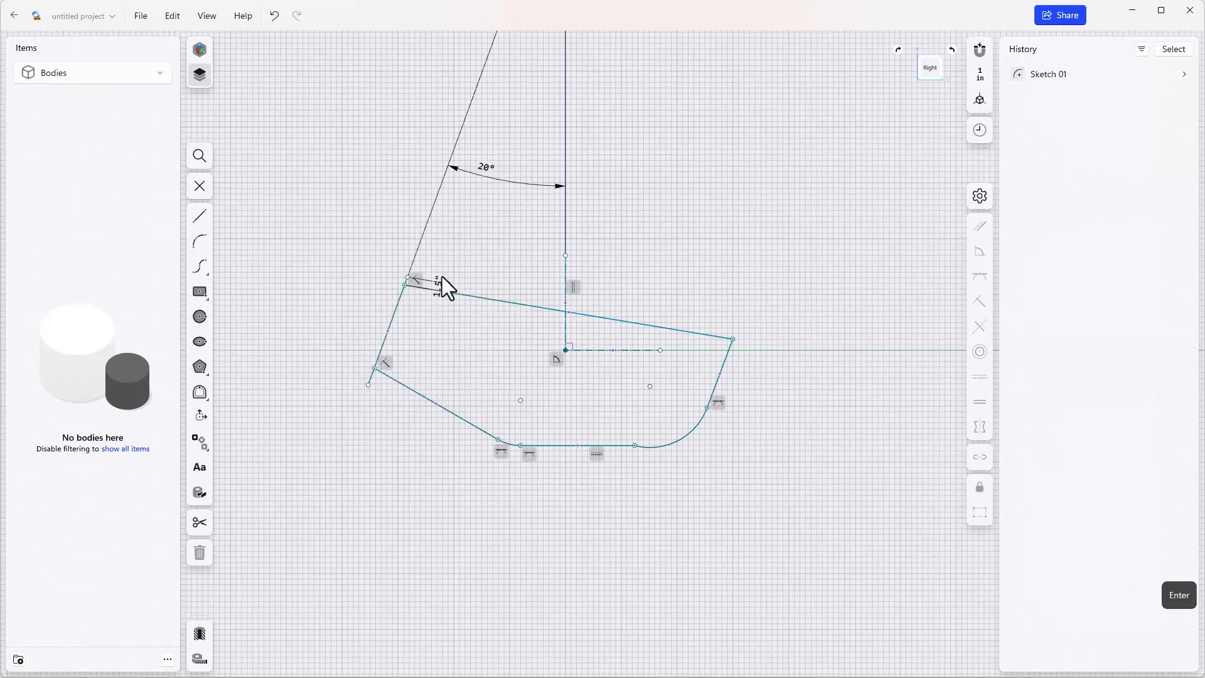
left_click(400, 385, "shift")
left_click(366, 384, "shift")
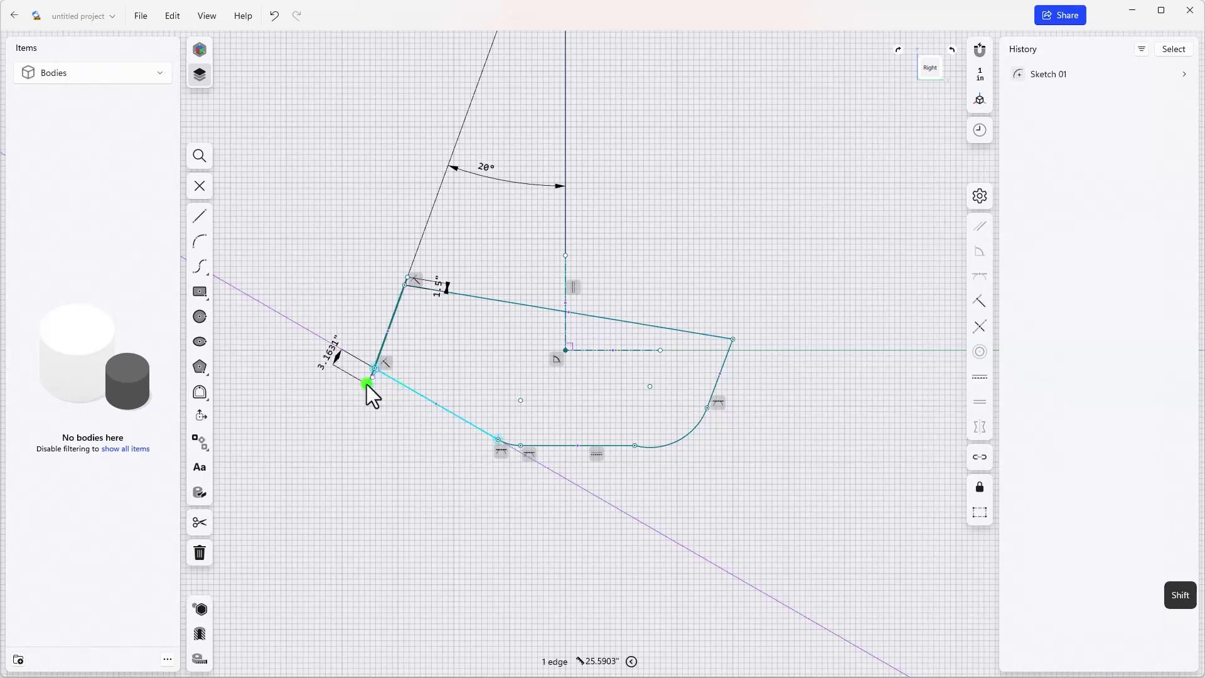
left_click(329, 354)
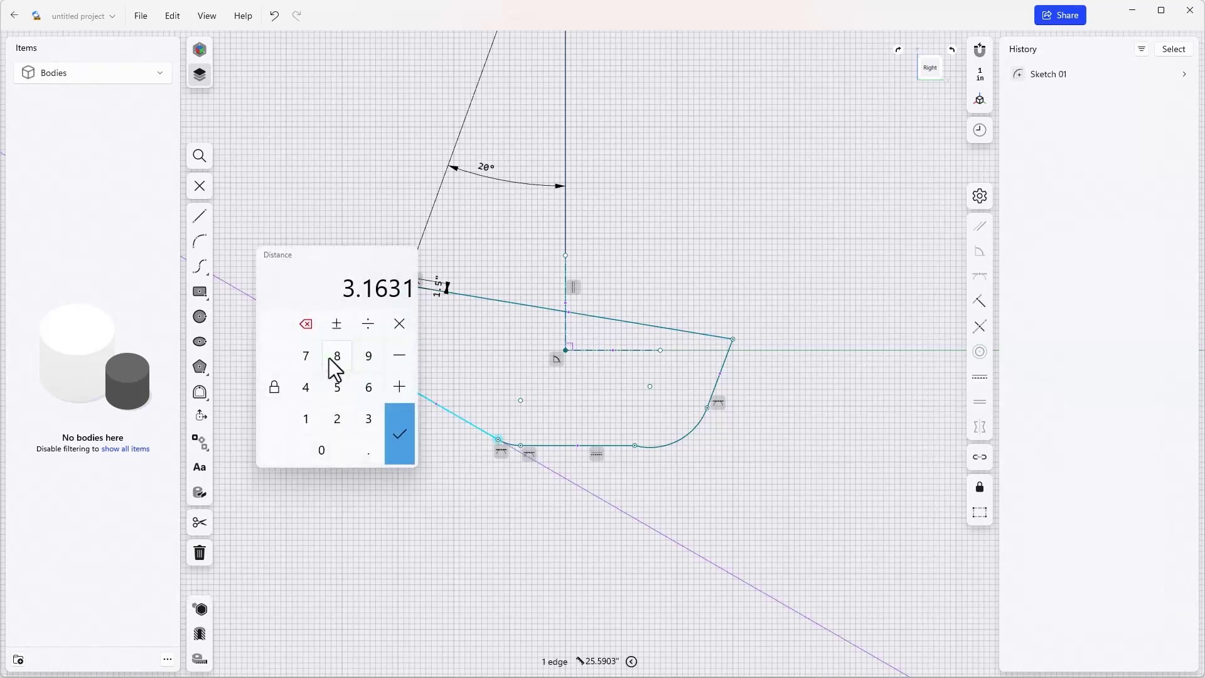
type("1.5")
key("Return")
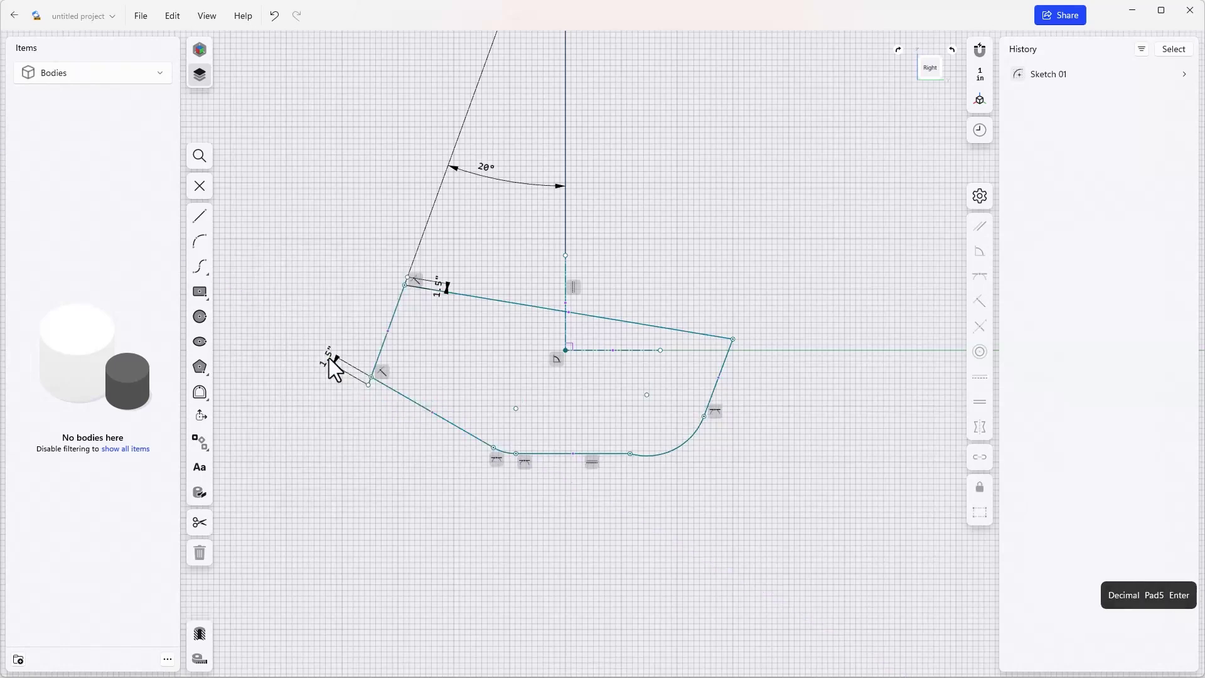
Set the head tube length to 10 inches
left_click(388, 329)
left_click(412, 339)
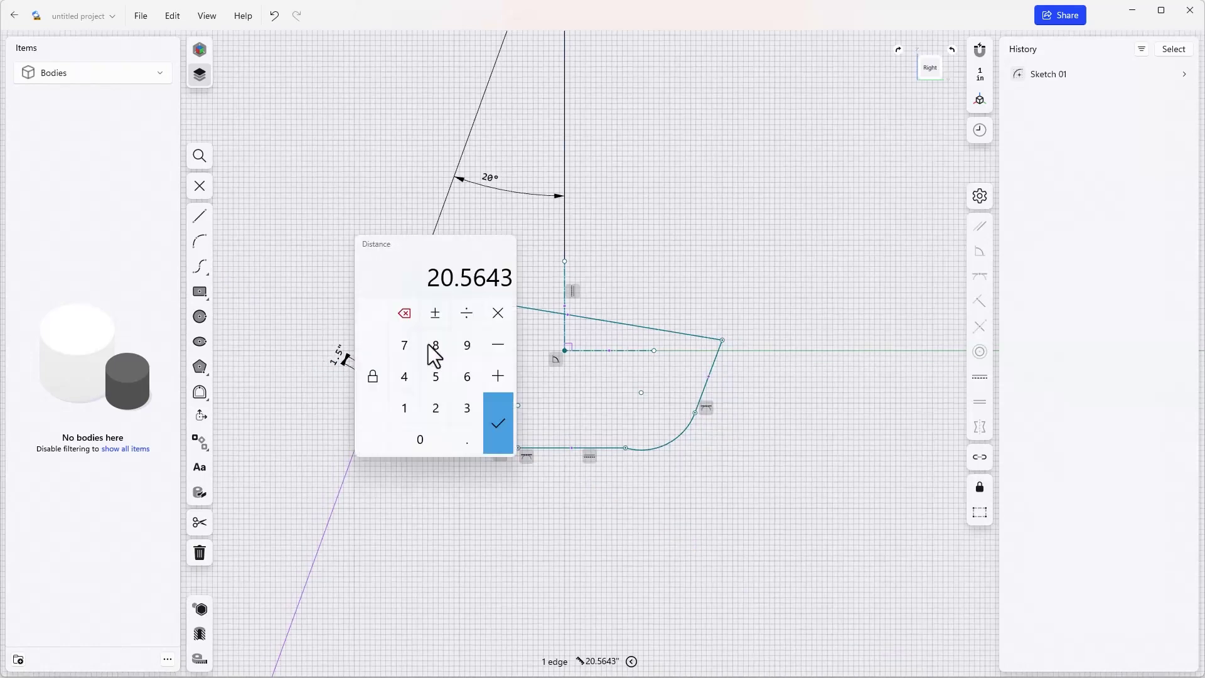
type("1")
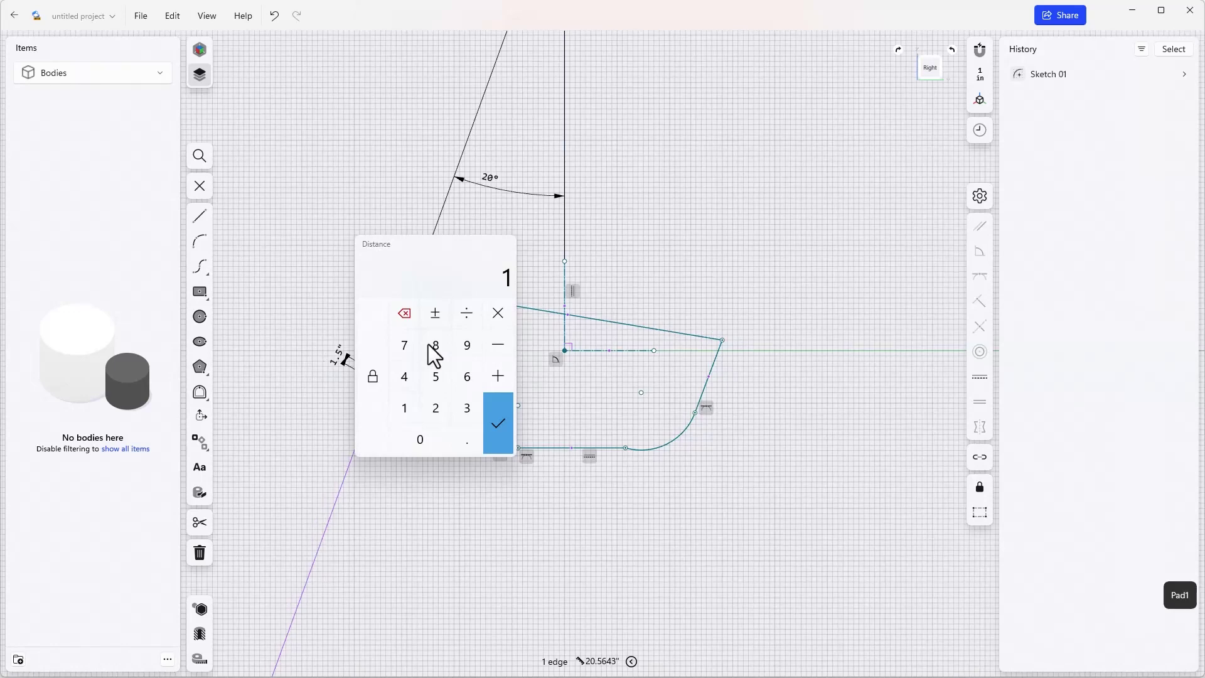
type("0")
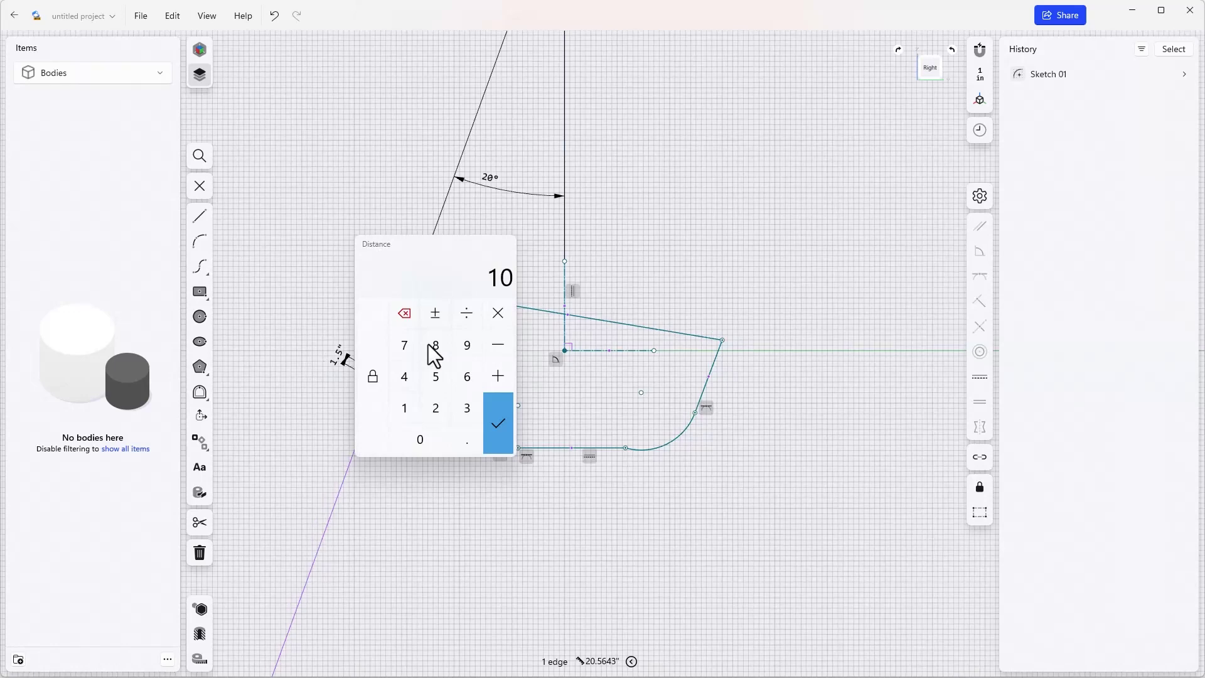
key("Return")
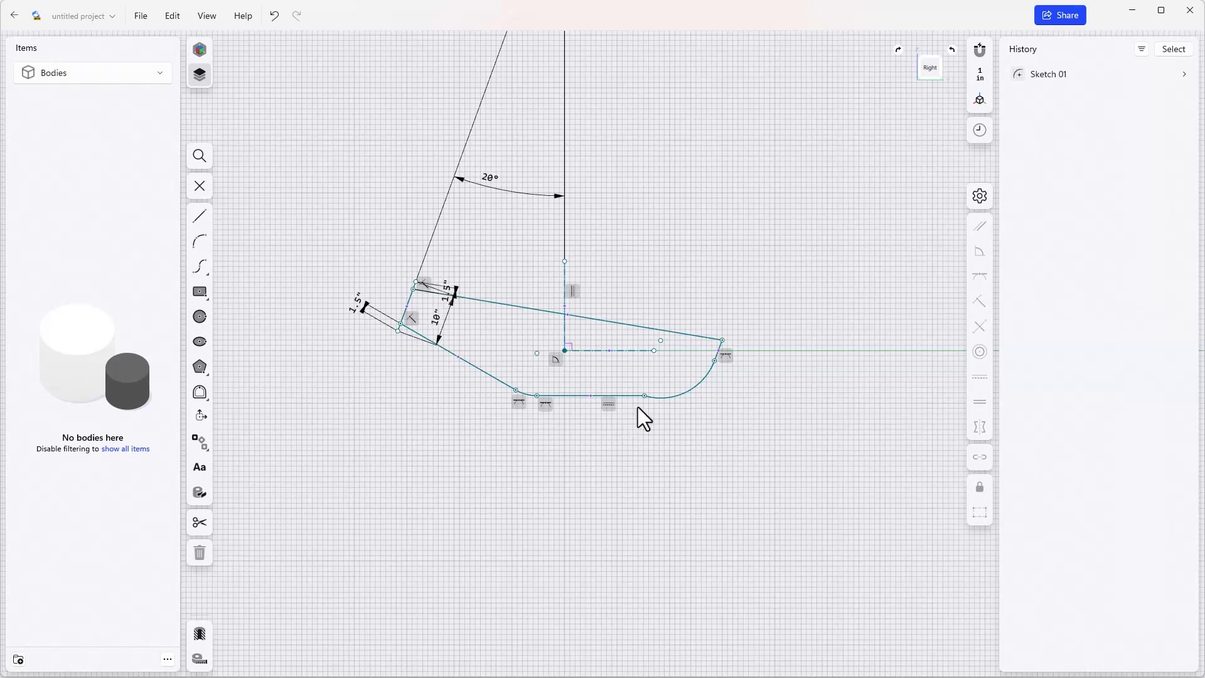
Make the bottom arc tangent to its line and set the head tube to rear corner distance to 36 inches
left_click_drag(667, 407, 629, 382)
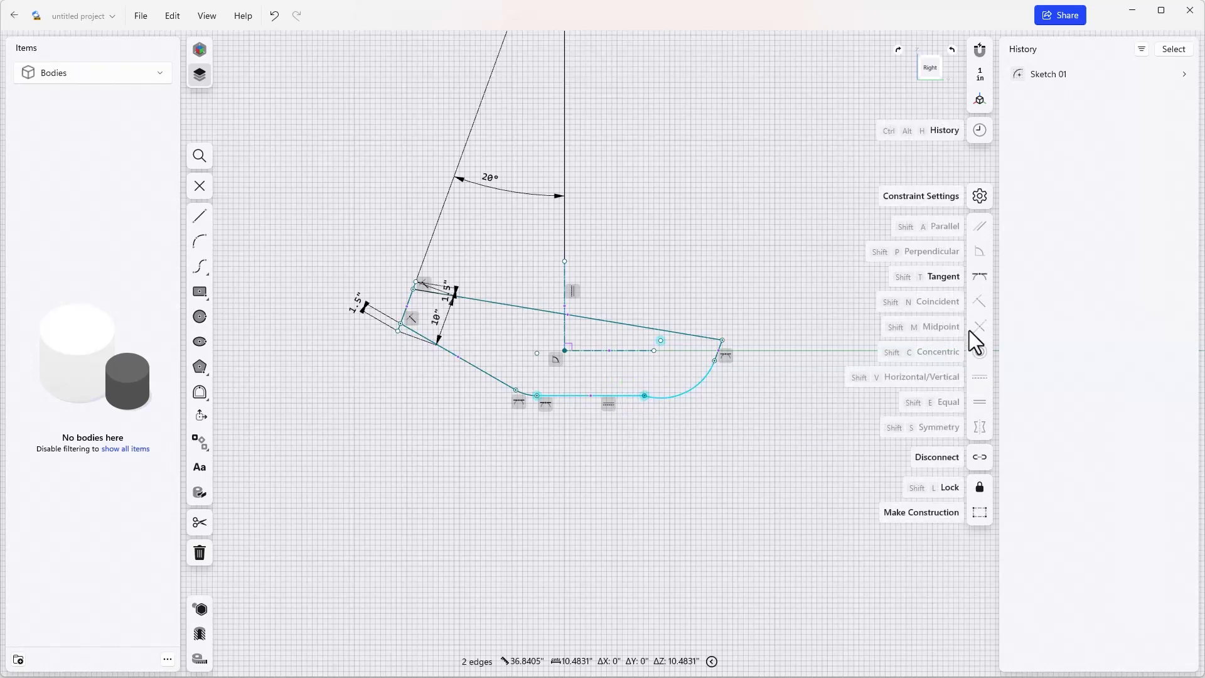
left_click(980, 276)
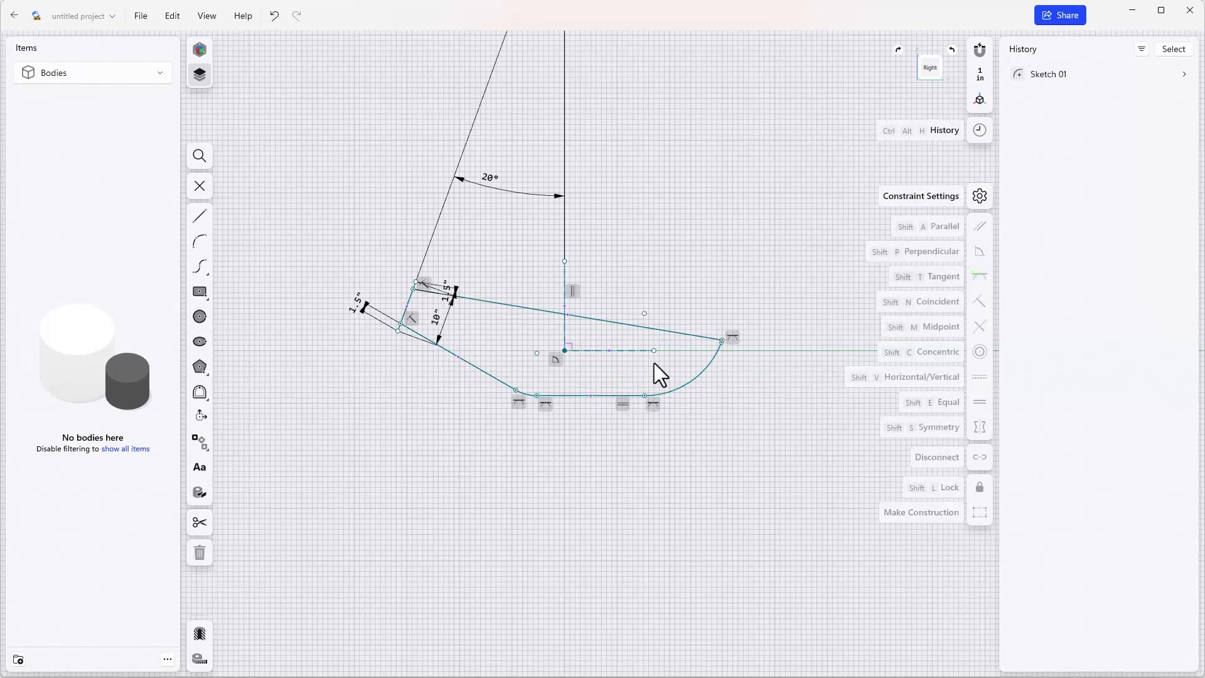
left_click(414, 302)
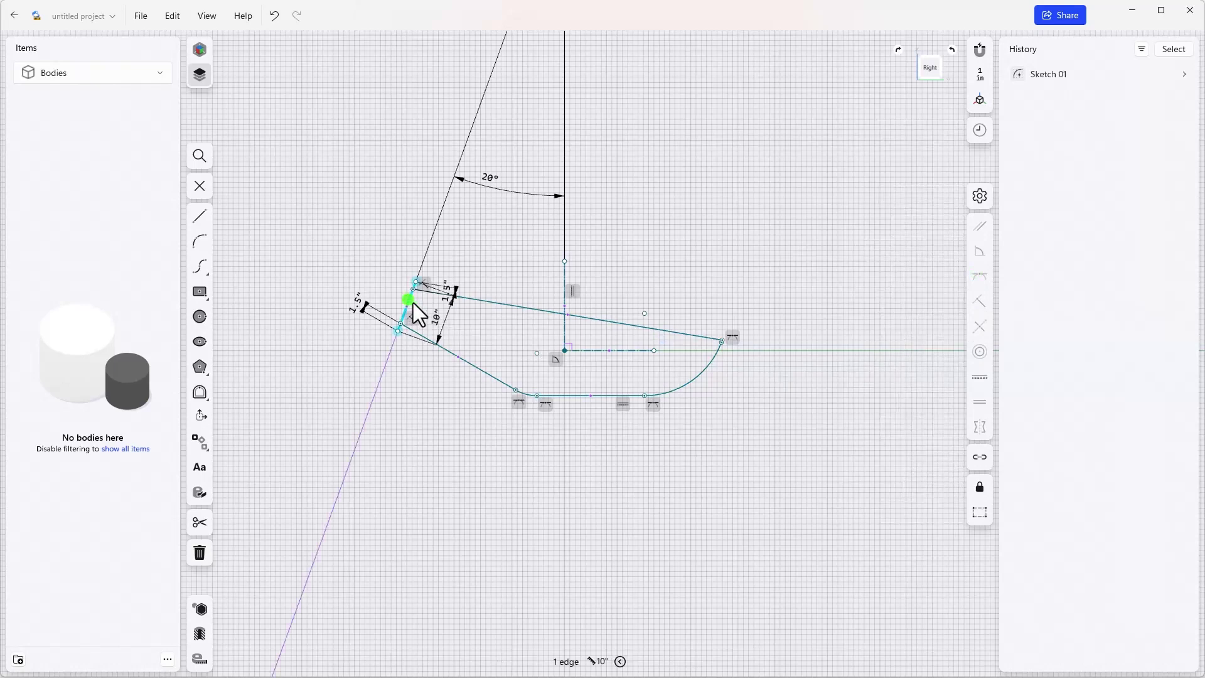
left_click(723, 341, "shift")
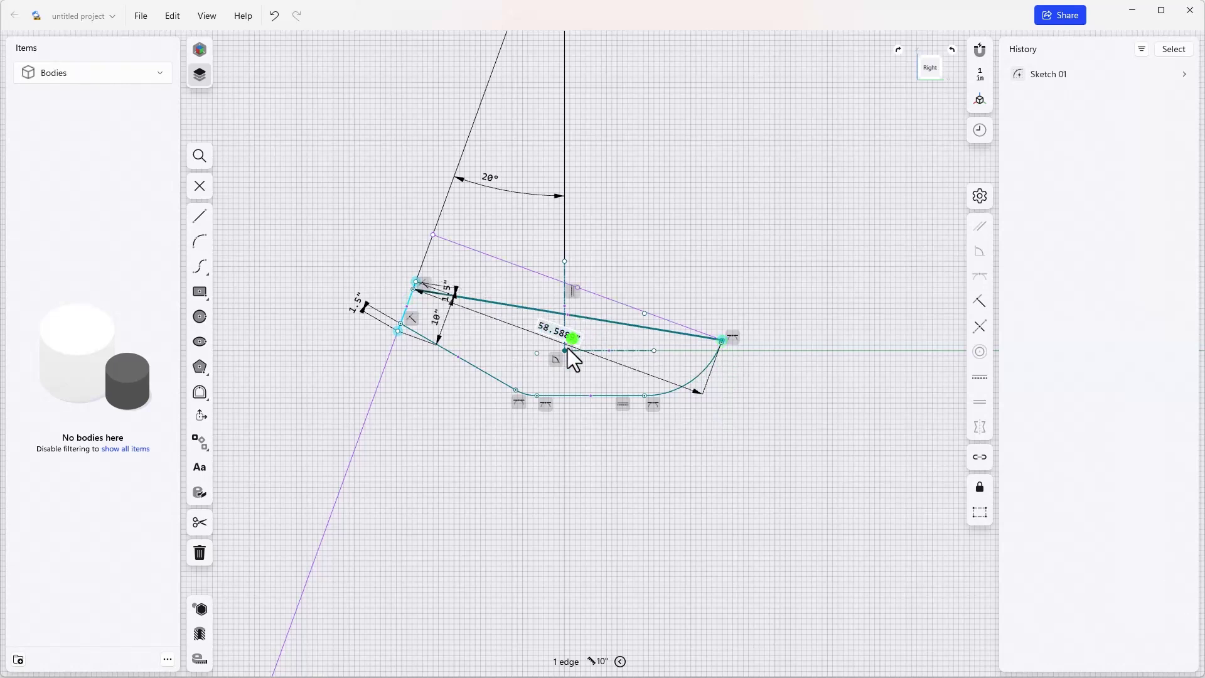
left_click_drag(573, 359, 506, 507)
type("36")
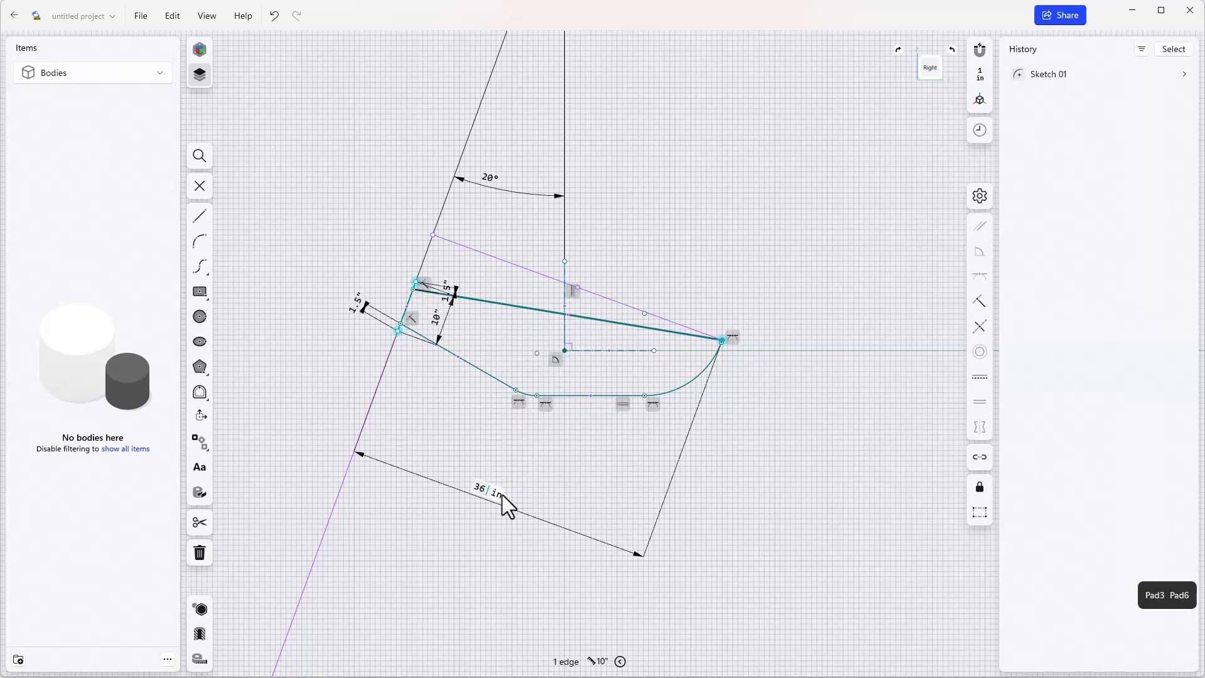
key("Return")
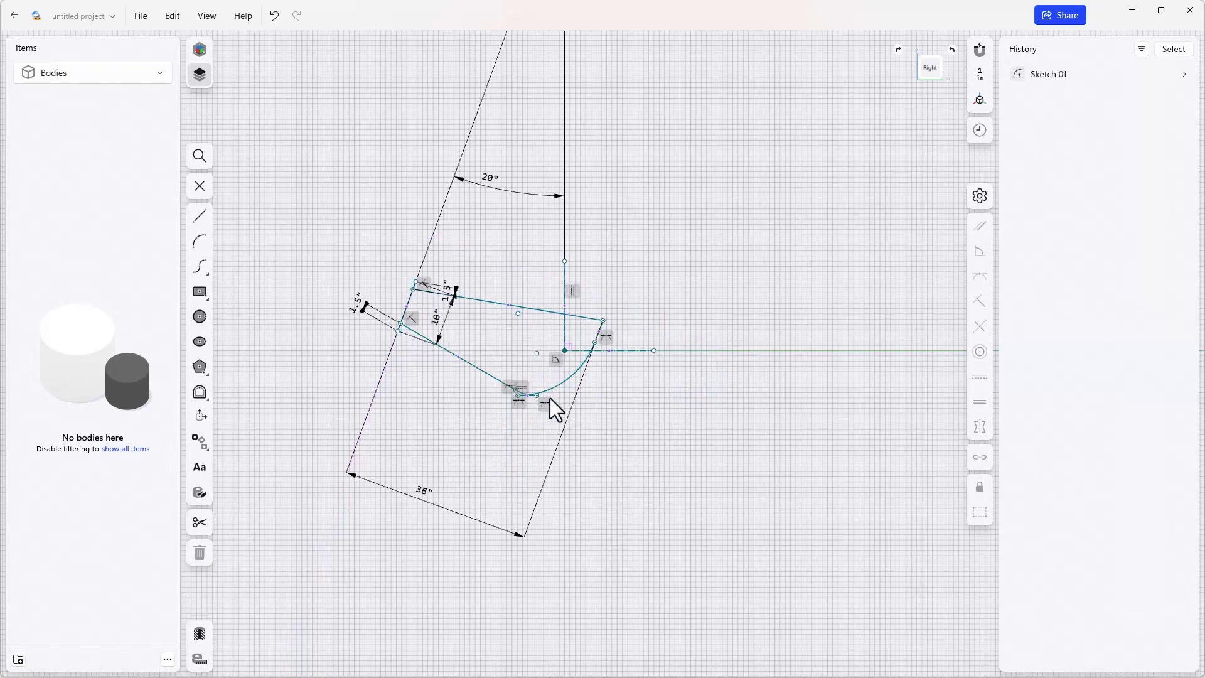
scroll(549, 396, "up", 1)
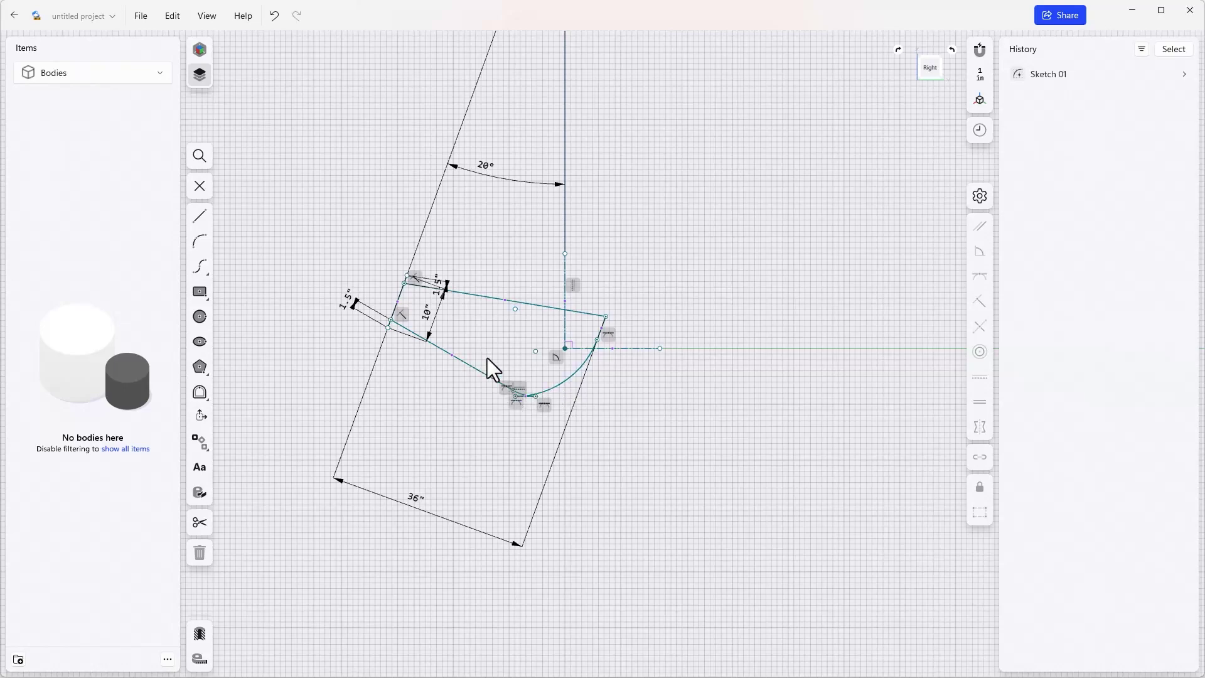
scroll(487, 358, "up", 1)
scroll(487, 358, "up", 1)
scroll(487, 358, "up", 1)
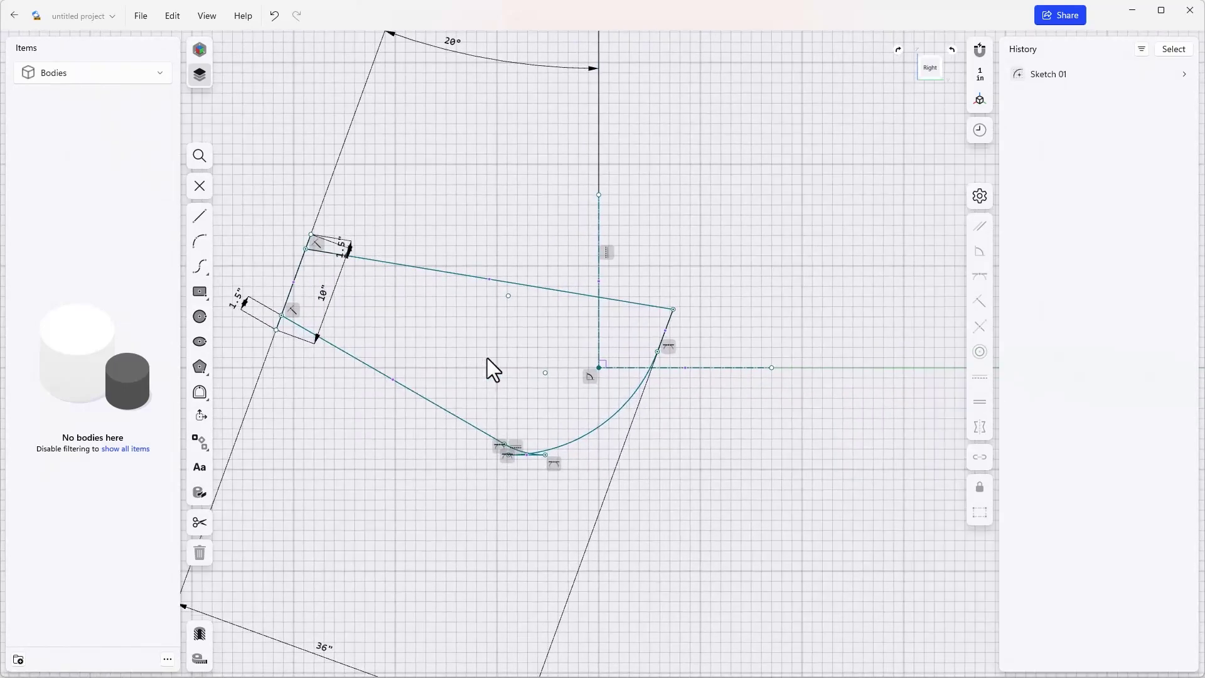
scroll(487, 358, "up", 1)
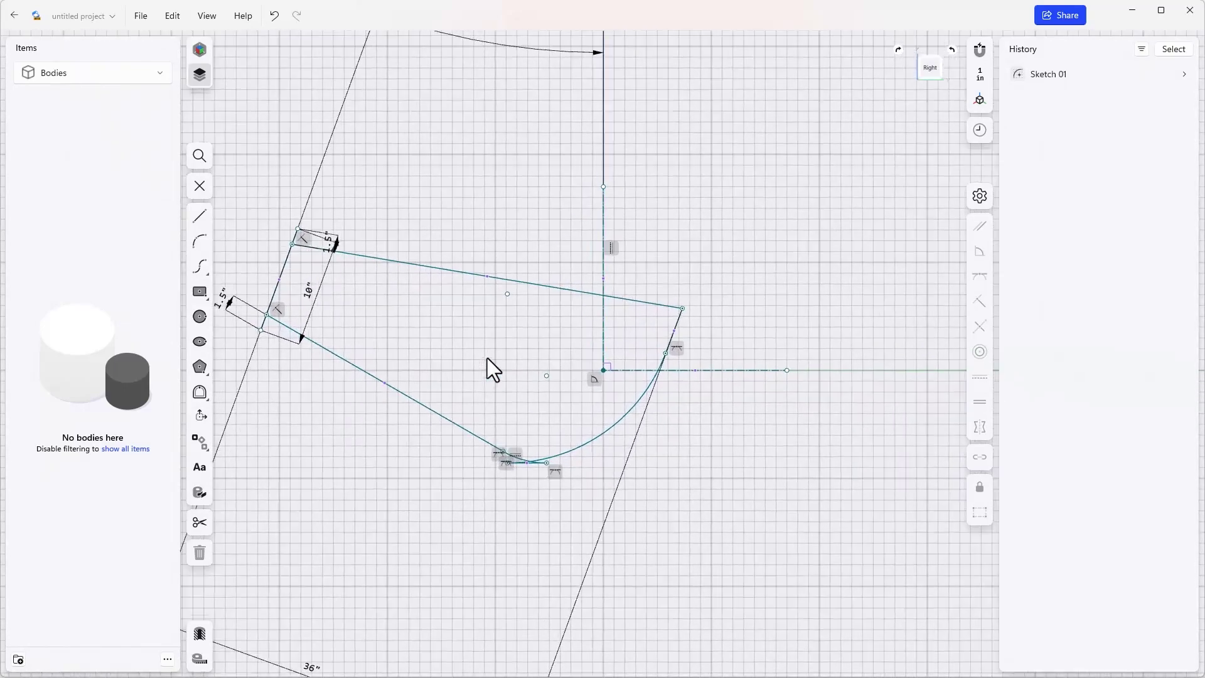
Check the arc and bottom line tangency and give the rear bottom arc a 5-inch radius
left_click(503, 452)
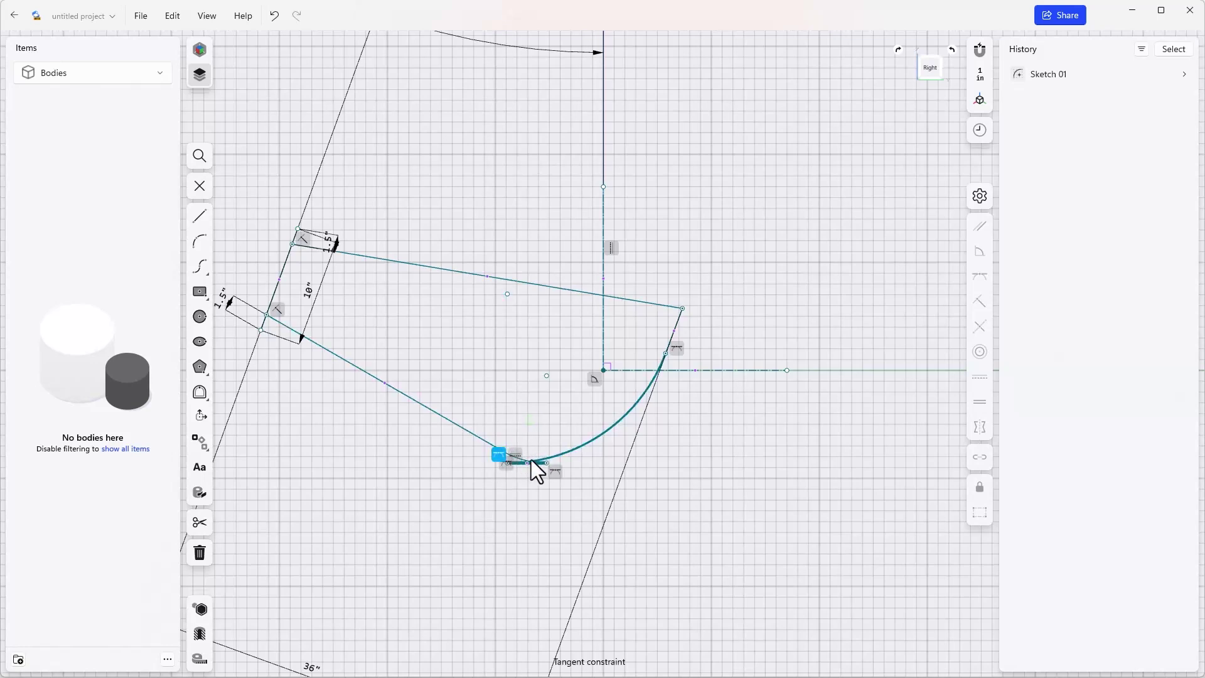
scroll(622, 440, "up", 1)
left_click(617, 447)
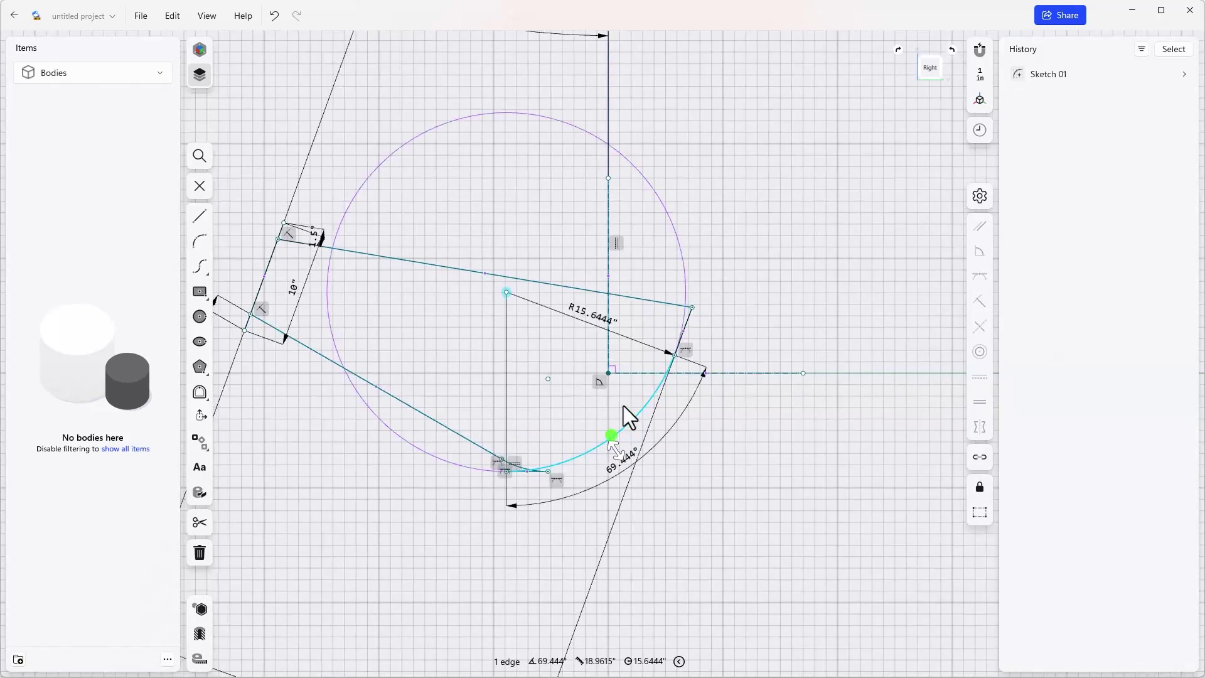
left_click(600, 314)
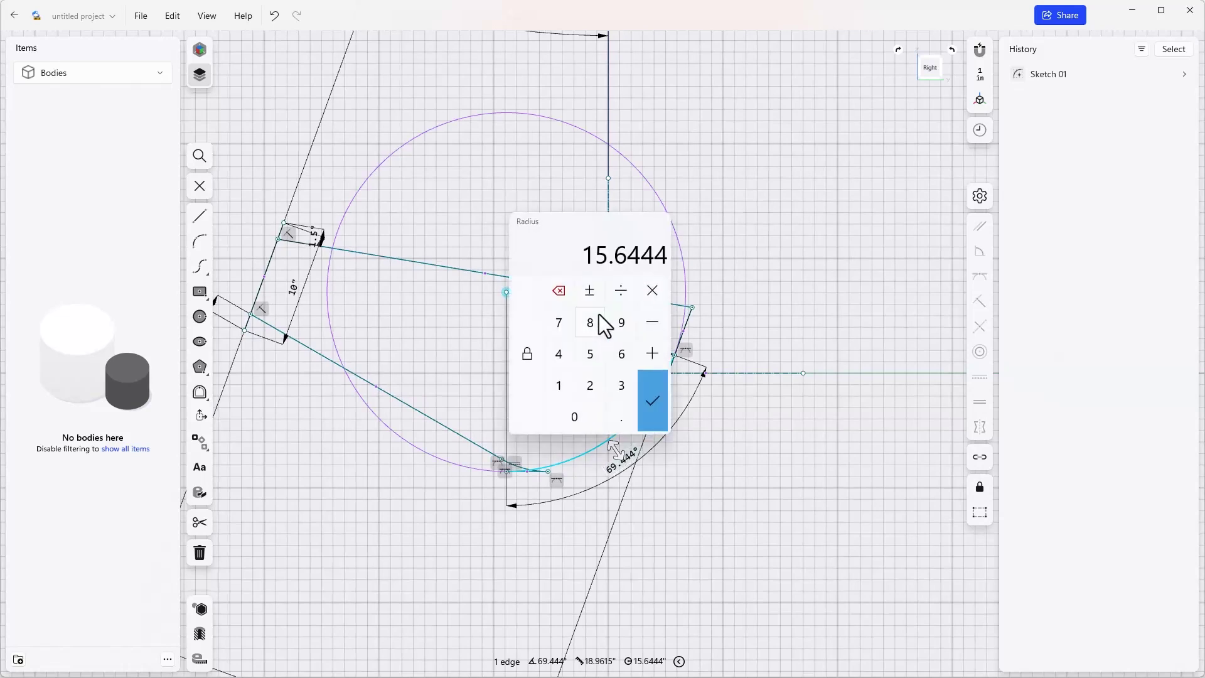
type("5")
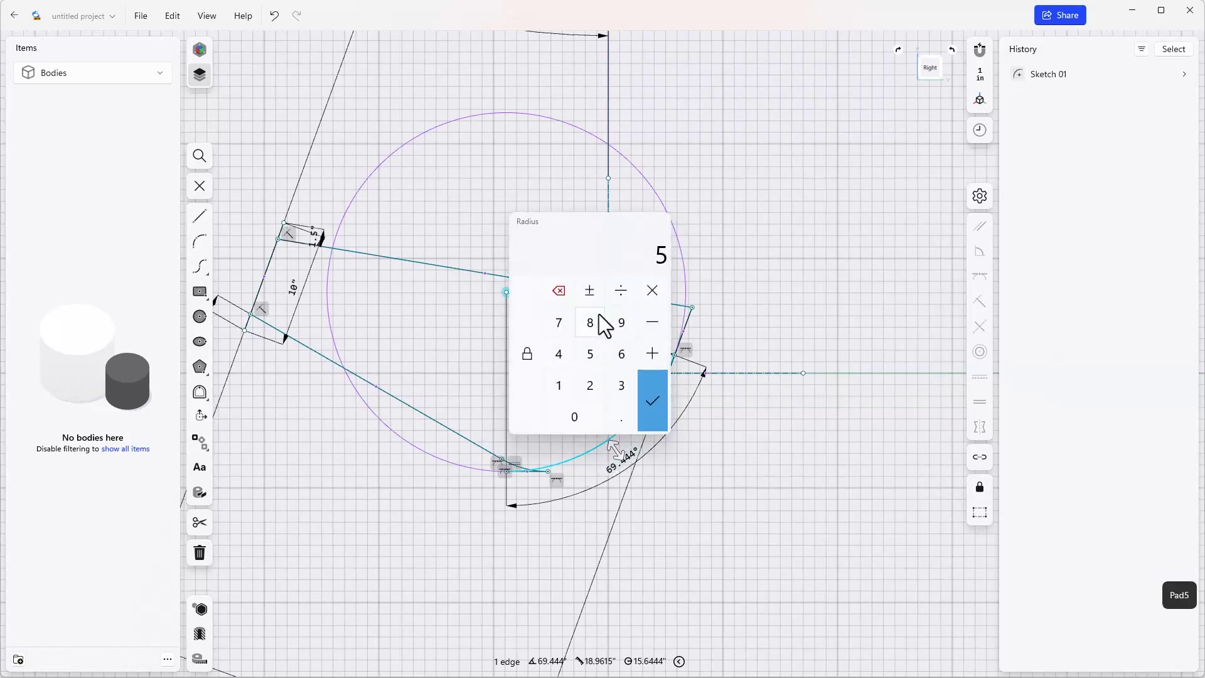
key("Return")
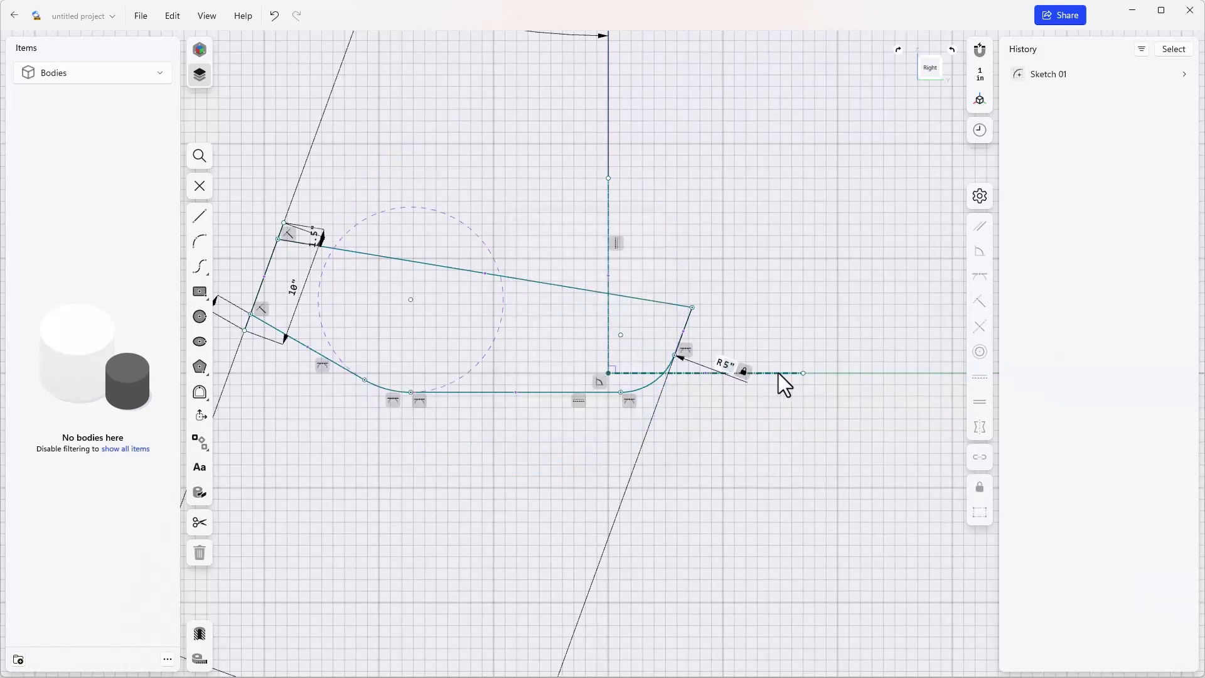
Dimension the rear top corner 10 inches above the baseline
left_click(779, 373)
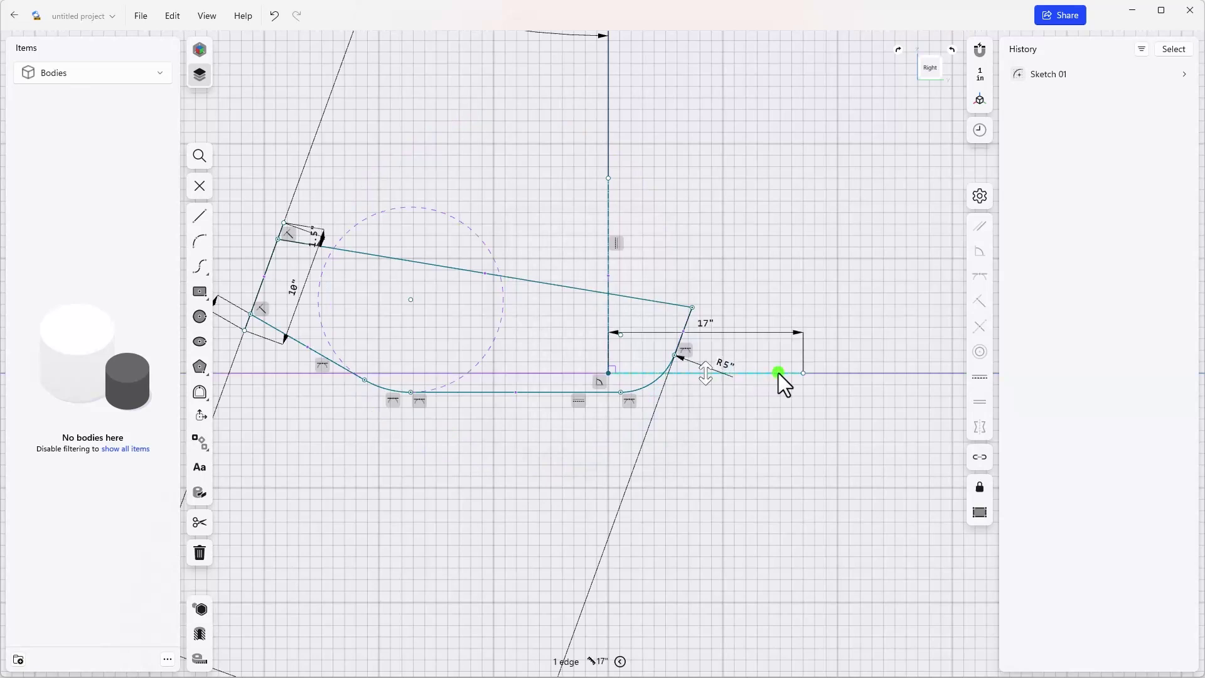
left_click(693, 307, "shift")
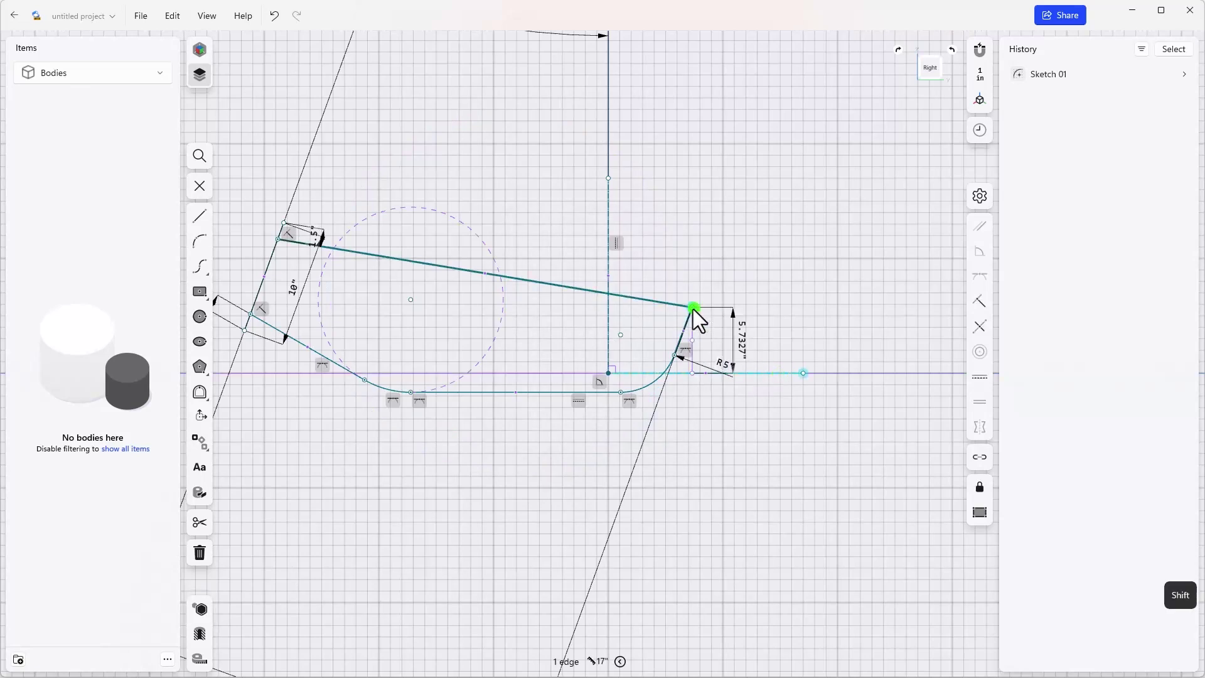
left_click(746, 337)
type("10")
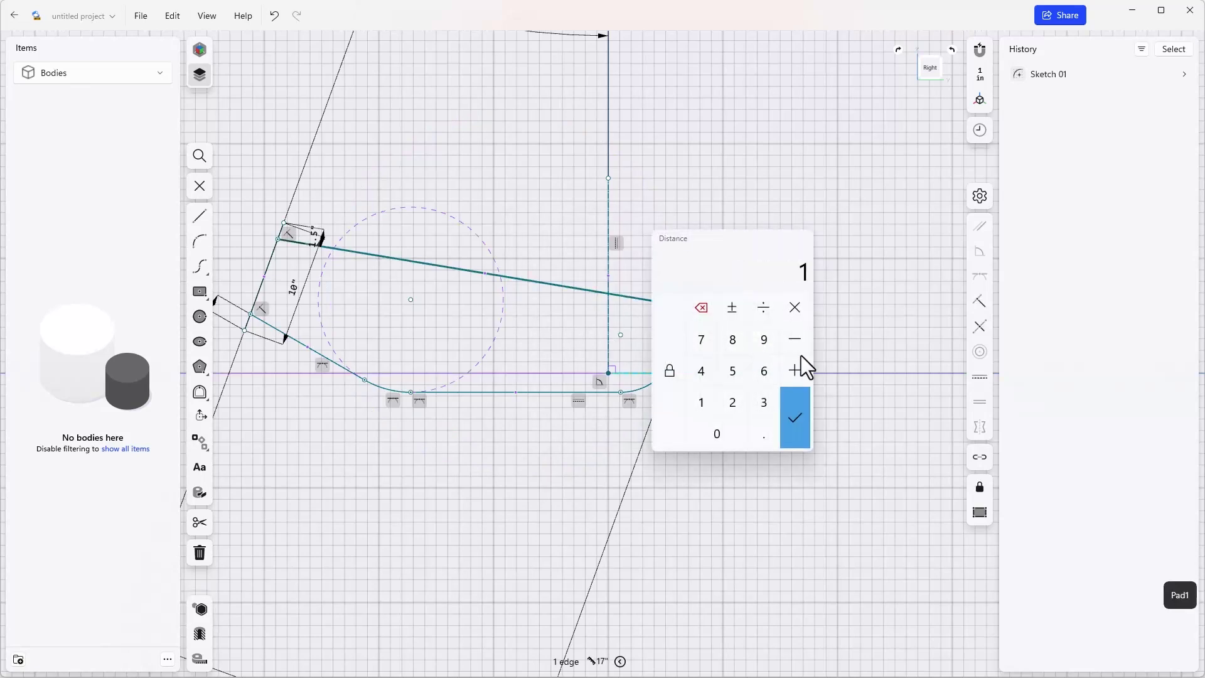
key("Return")
scroll(610, 303, "up", 2)
Change the rear corner's distance from the vertical axis from 7.32 to 12 inches; select bottom line and baseline
left_click(698, 255, "shift")
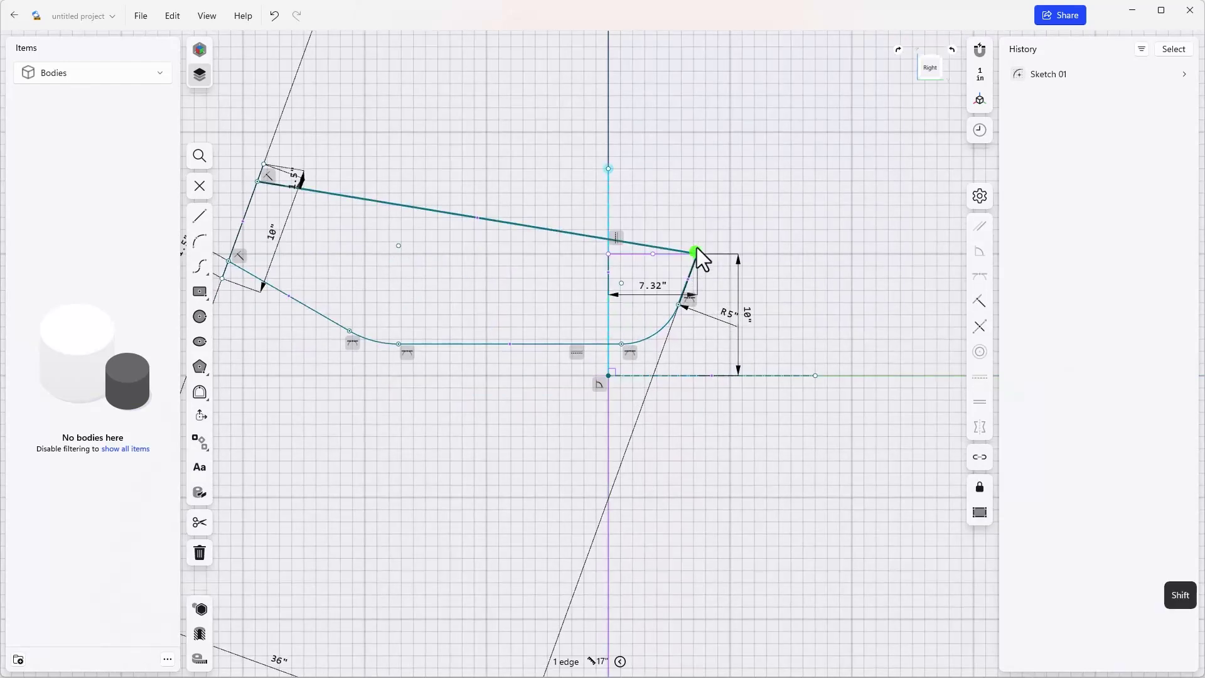
left_click(659, 283)
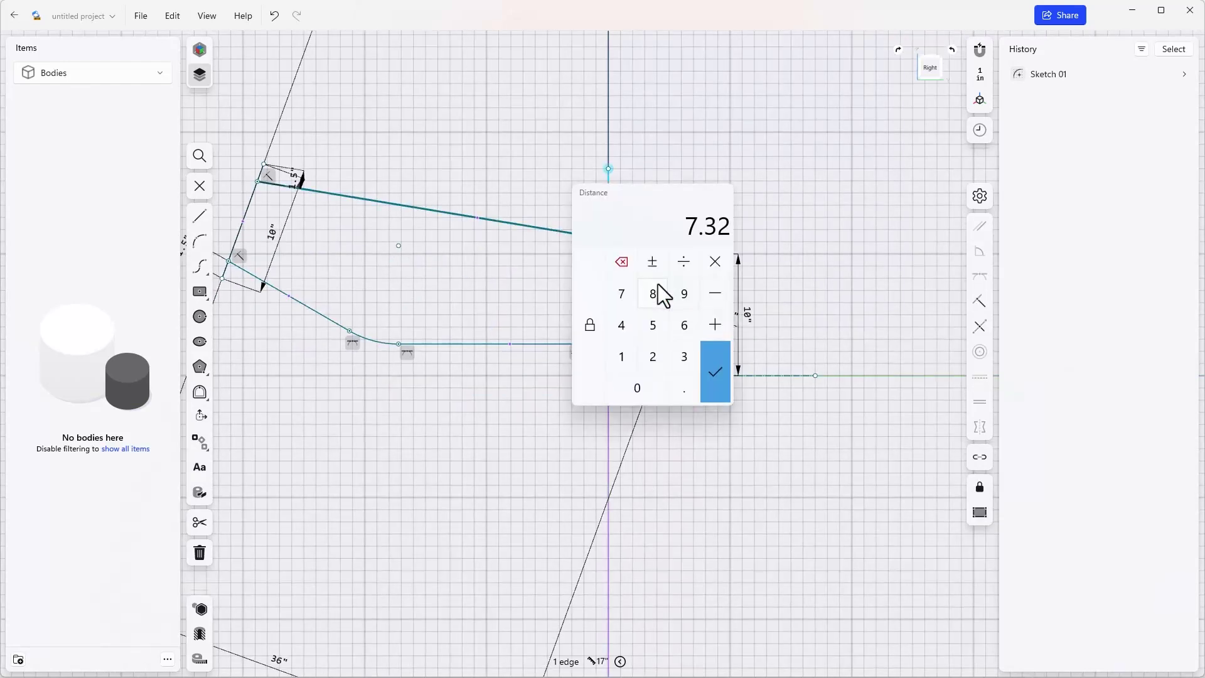
type("12")
key("Return")
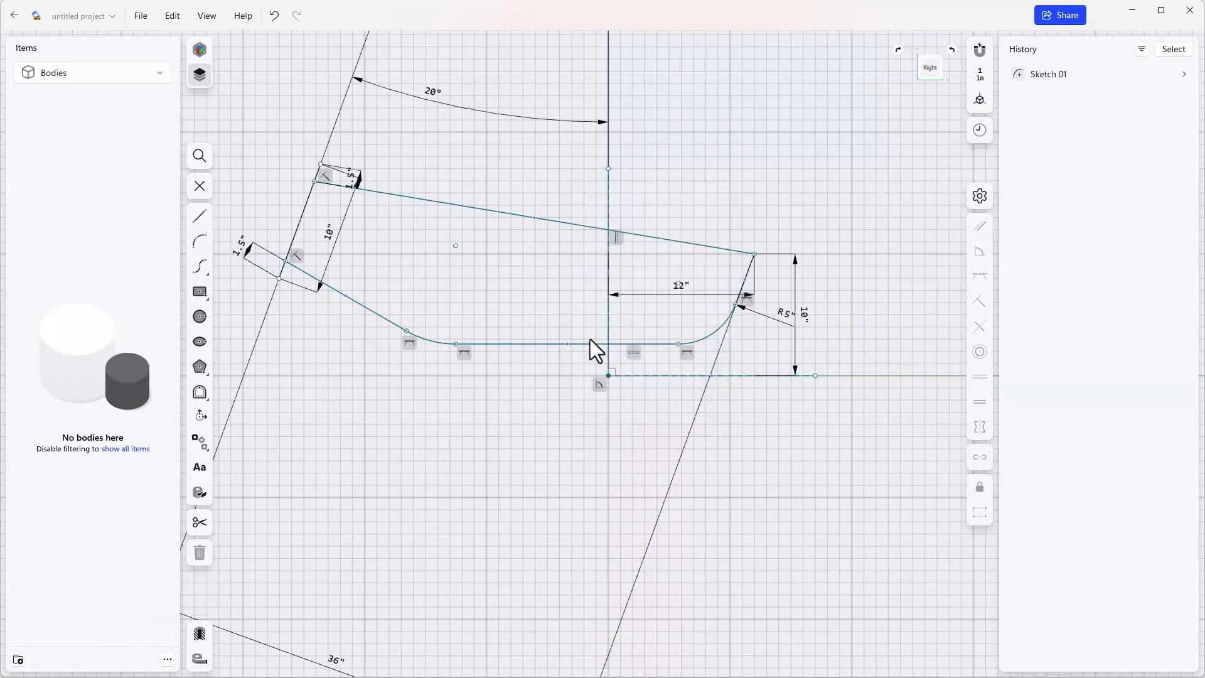
left_click(594, 346)
left_click(594, 344)
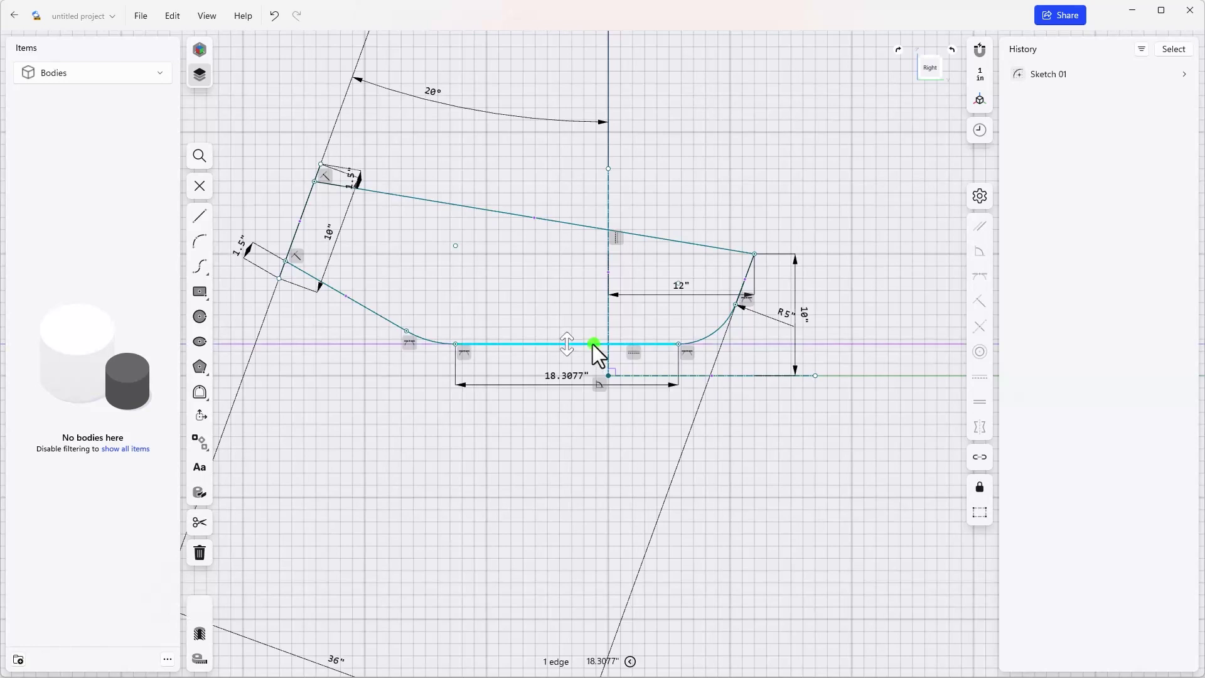
left_click(636, 374, "shift")
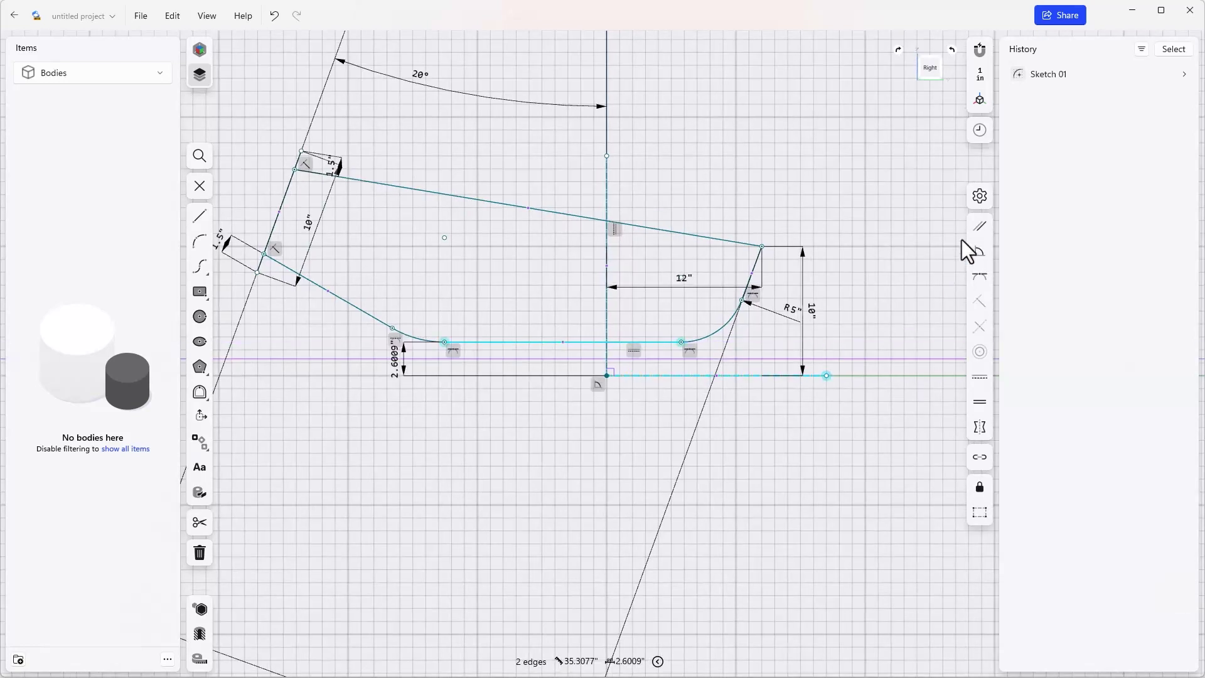
Make the bottom run tangent to the baseline and set the head tube end 20 inches from the axis
left_click(980, 277)
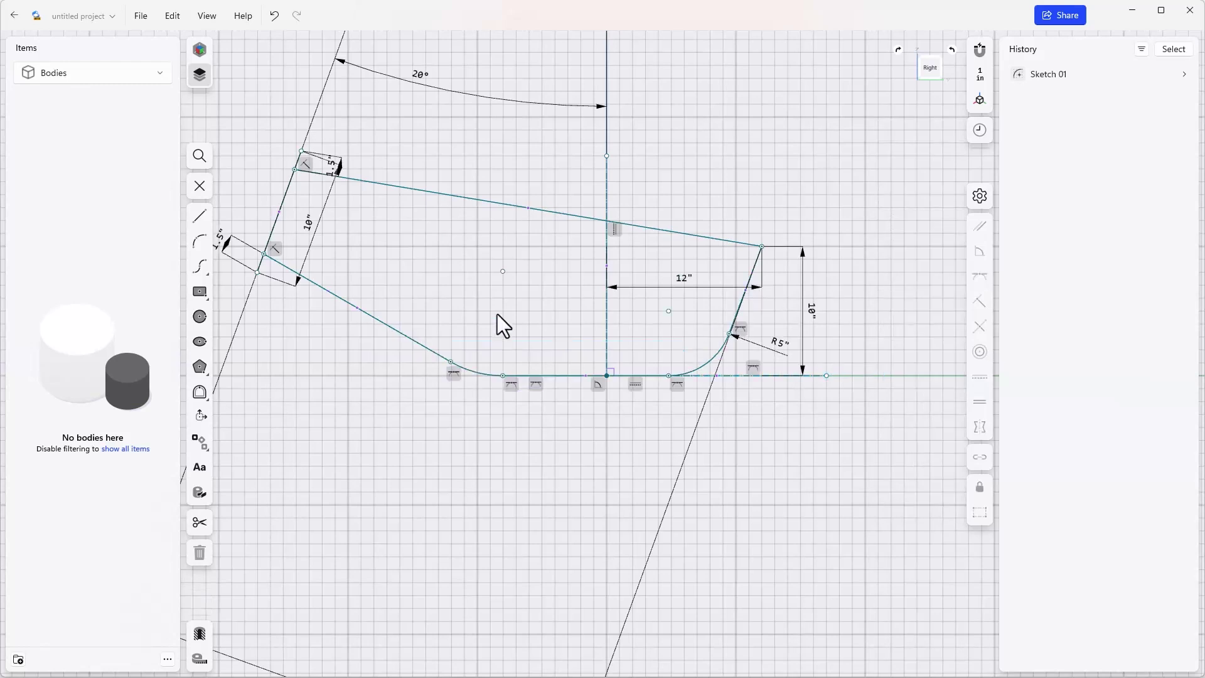
left_click(608, 263)
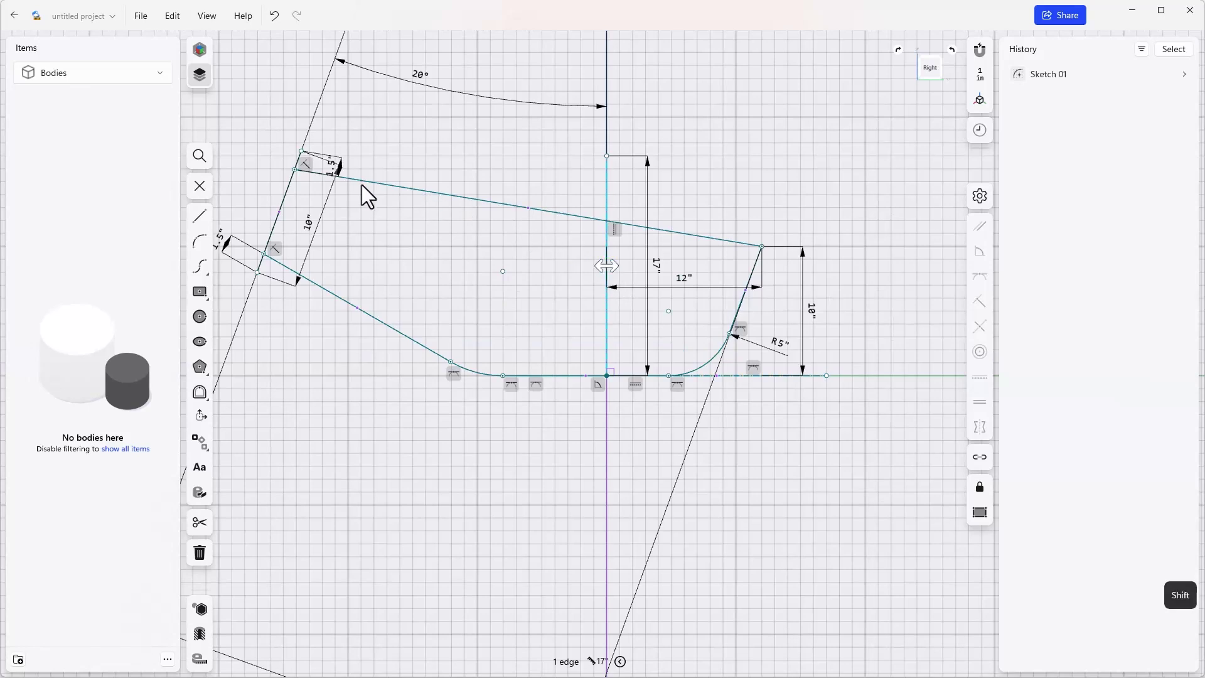
scroll(296, 179, "up", 1)
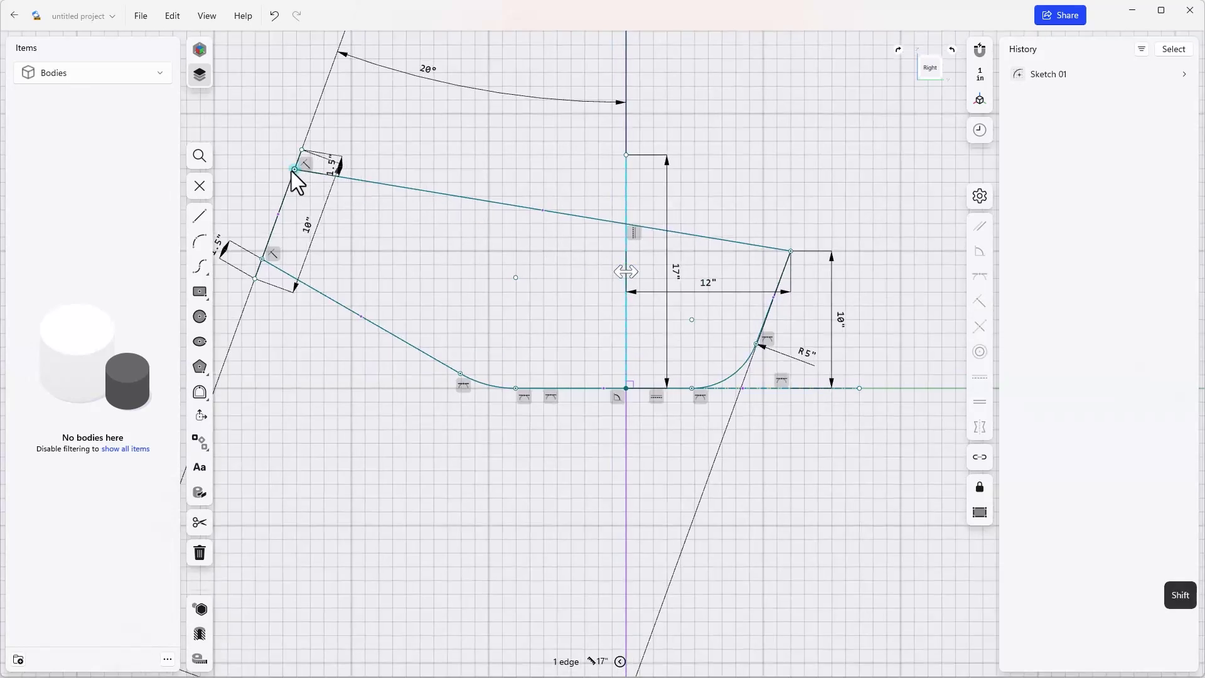
left_click(295, 170, "shift")
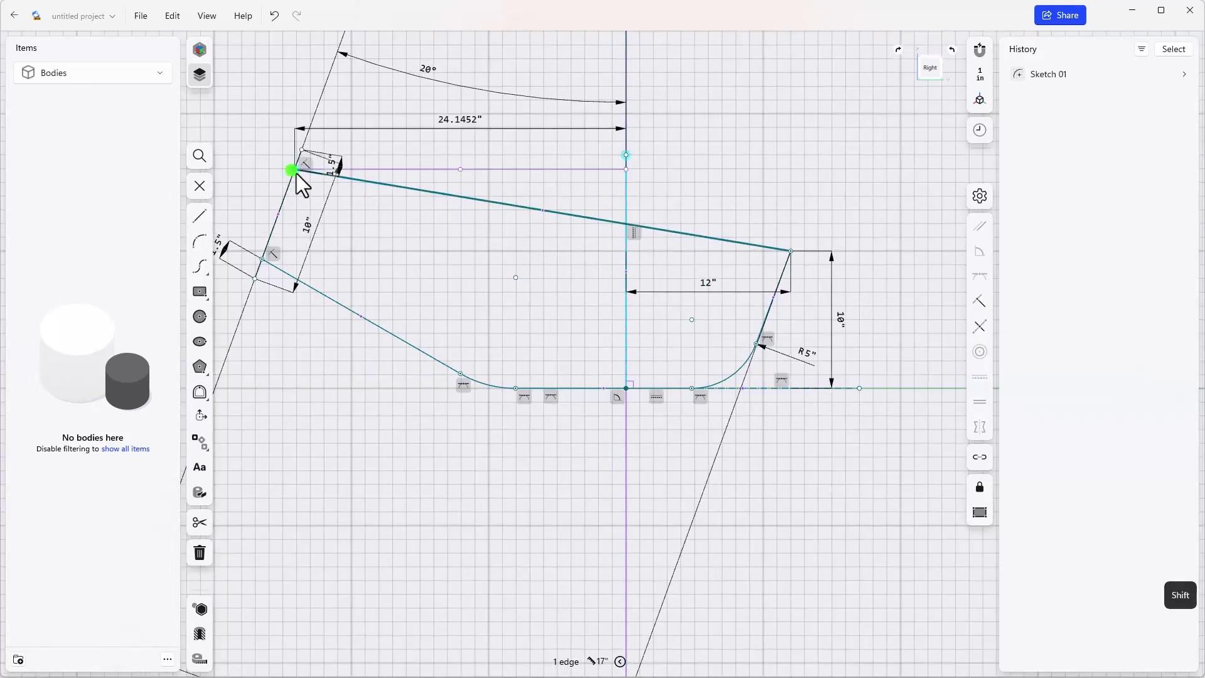
left_click(458, 121)
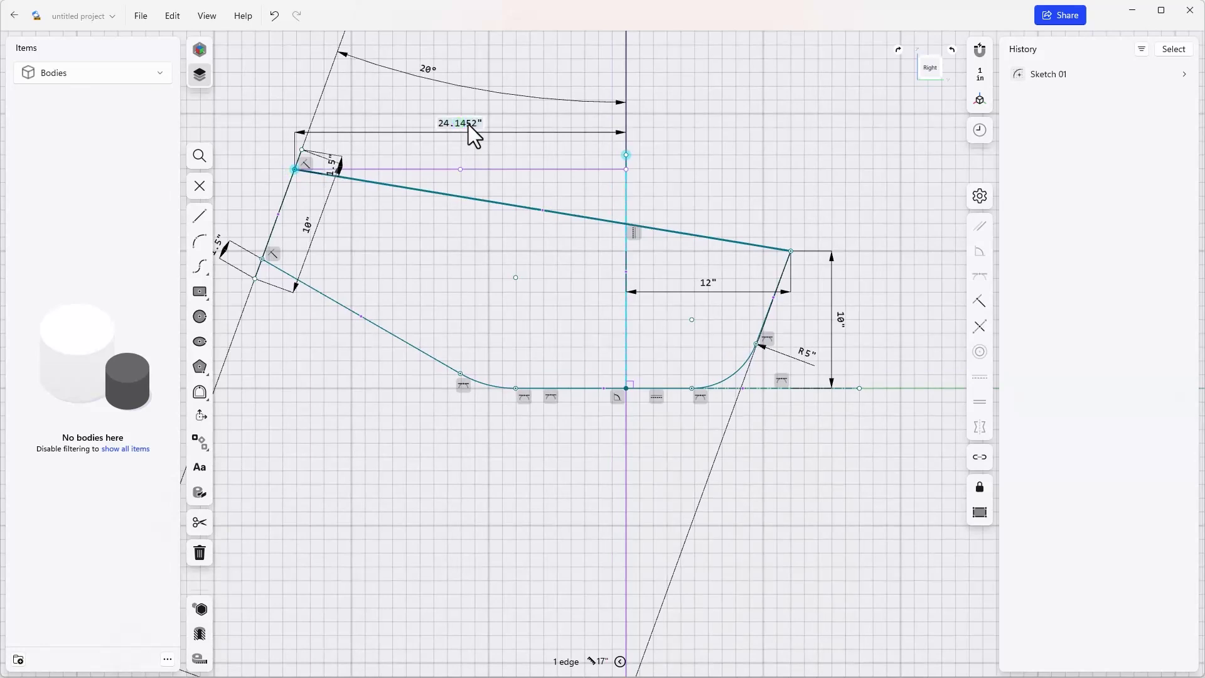
left_click(458, 120)
type("20")
key("Return")
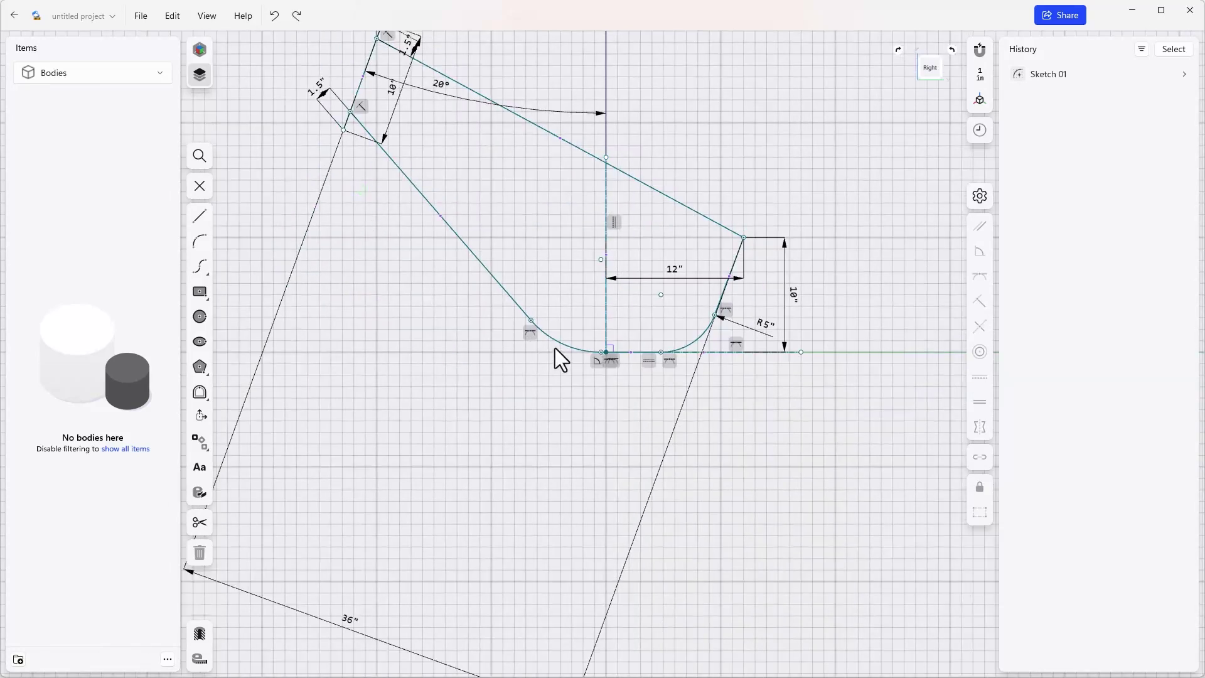
Give the lower front arc a 6-inch radius and move the 36-inch dimension nearer the frame
left_click(549, 344)
left_click(555, 340)
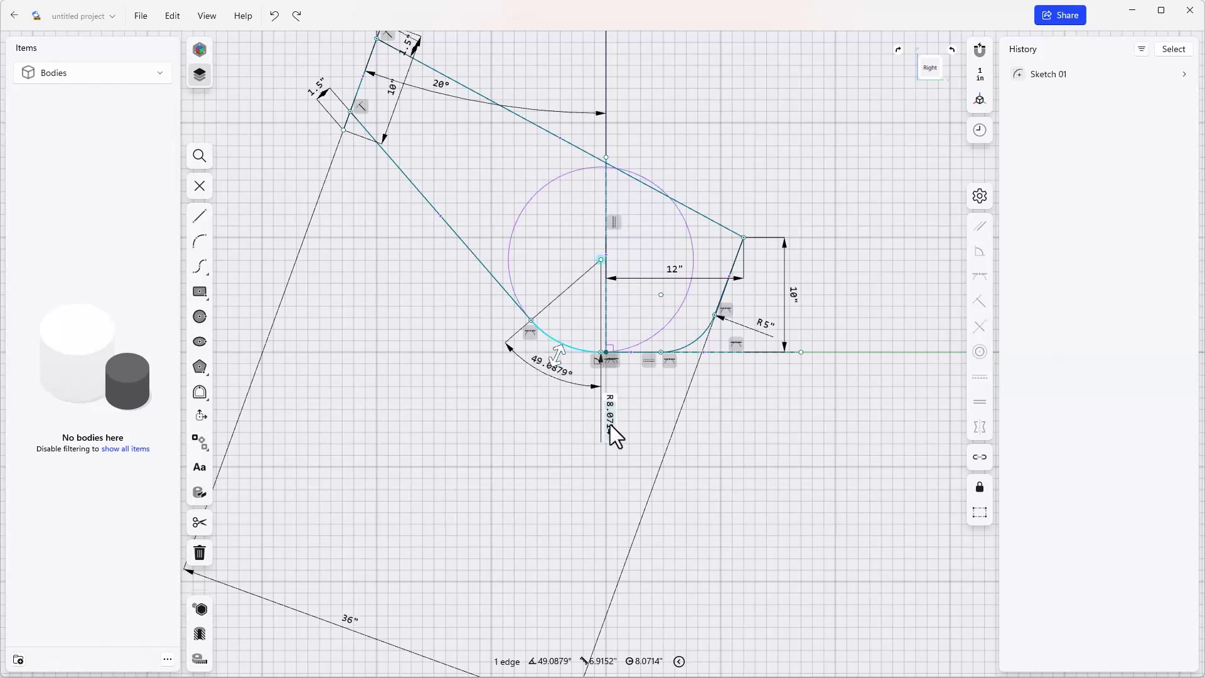
left_click_drag(610, 424, 538, 429)
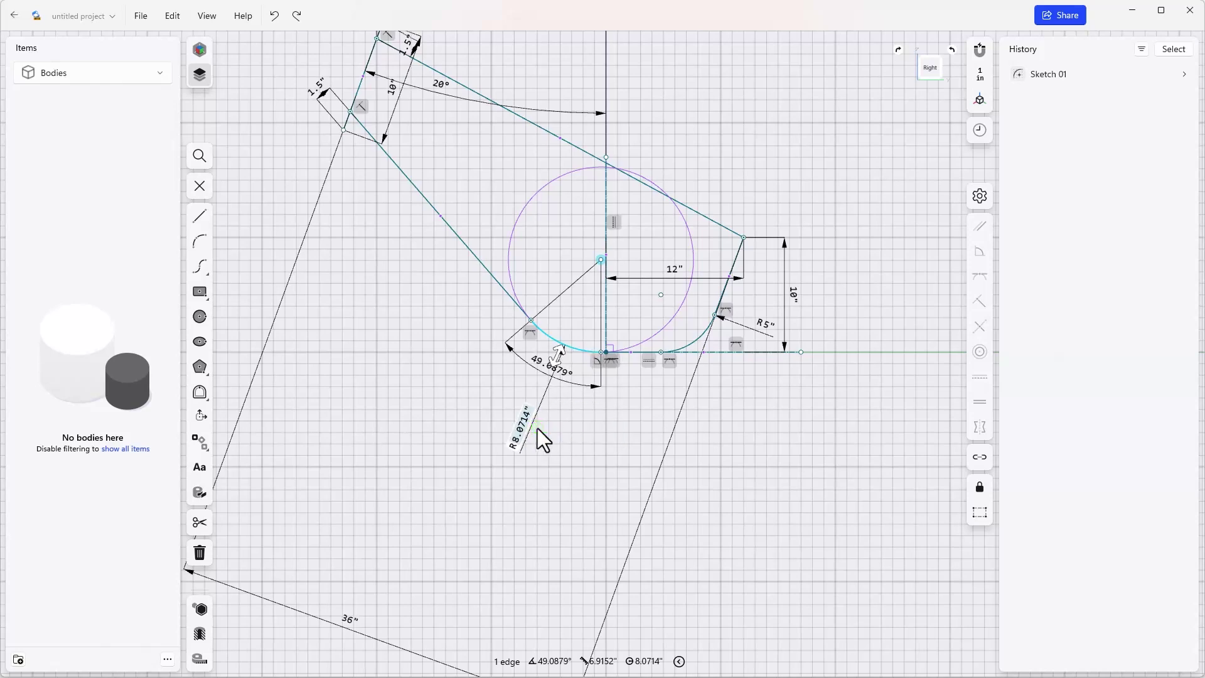
type("6")
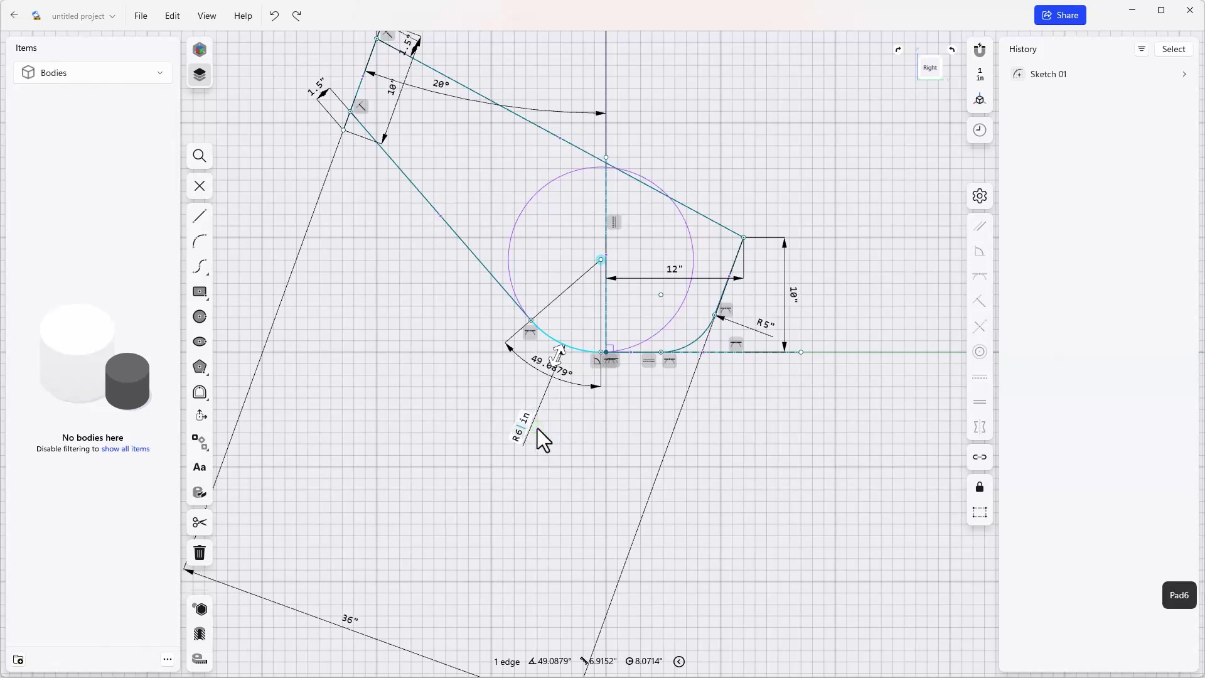
key("Return")
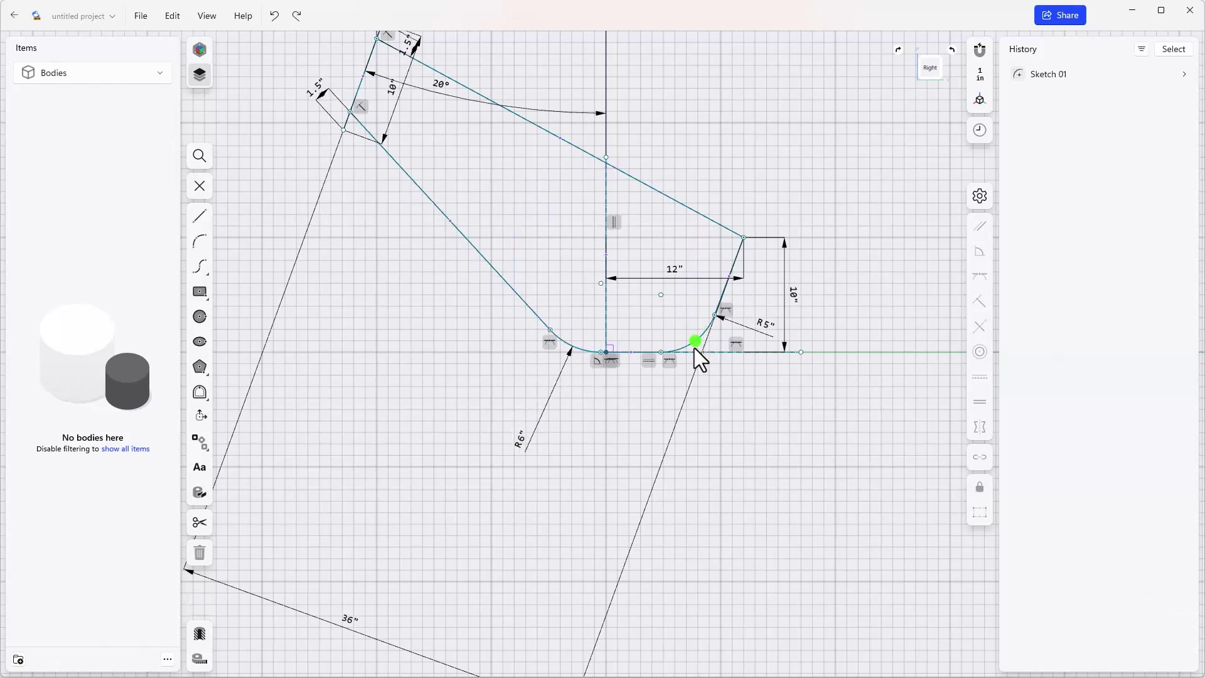
middle_click_drag(694, 320, 704, 482)
scroll(545, 536, "down", 2)
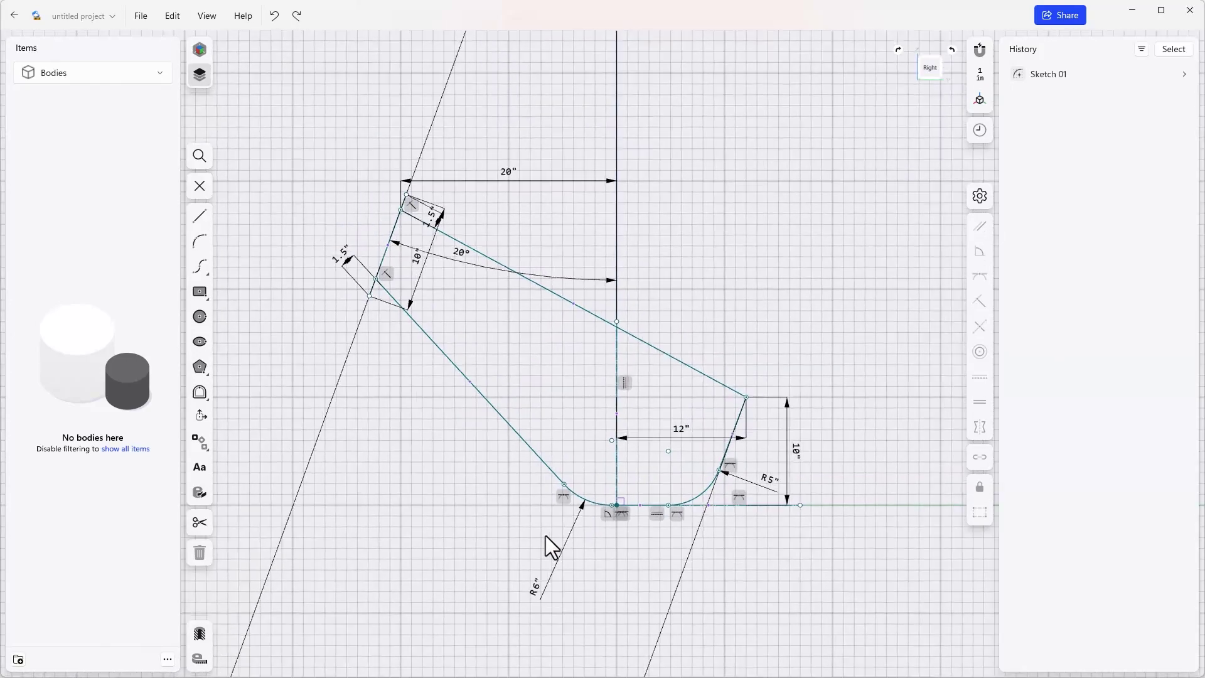
scroll(546, 536, "down", 2)
scroll(545, 535, "down", 2)
left_click_drag(461, 601, 524, 460)
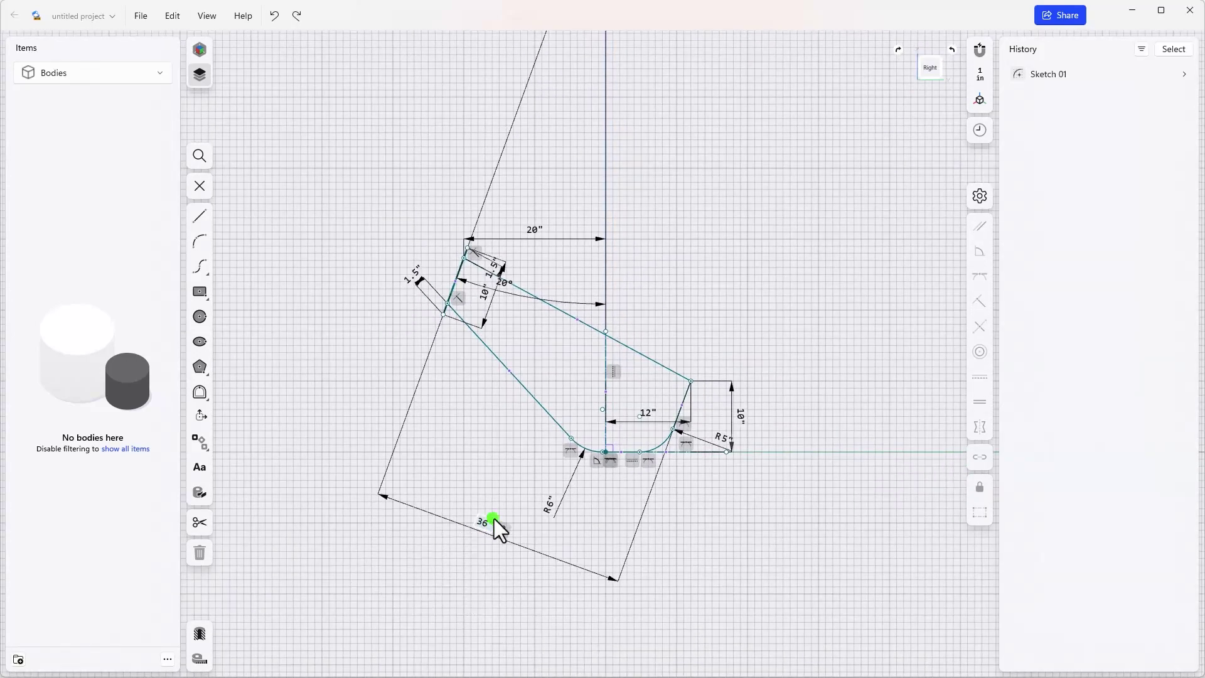
scroll(571, 368, "up", 2)
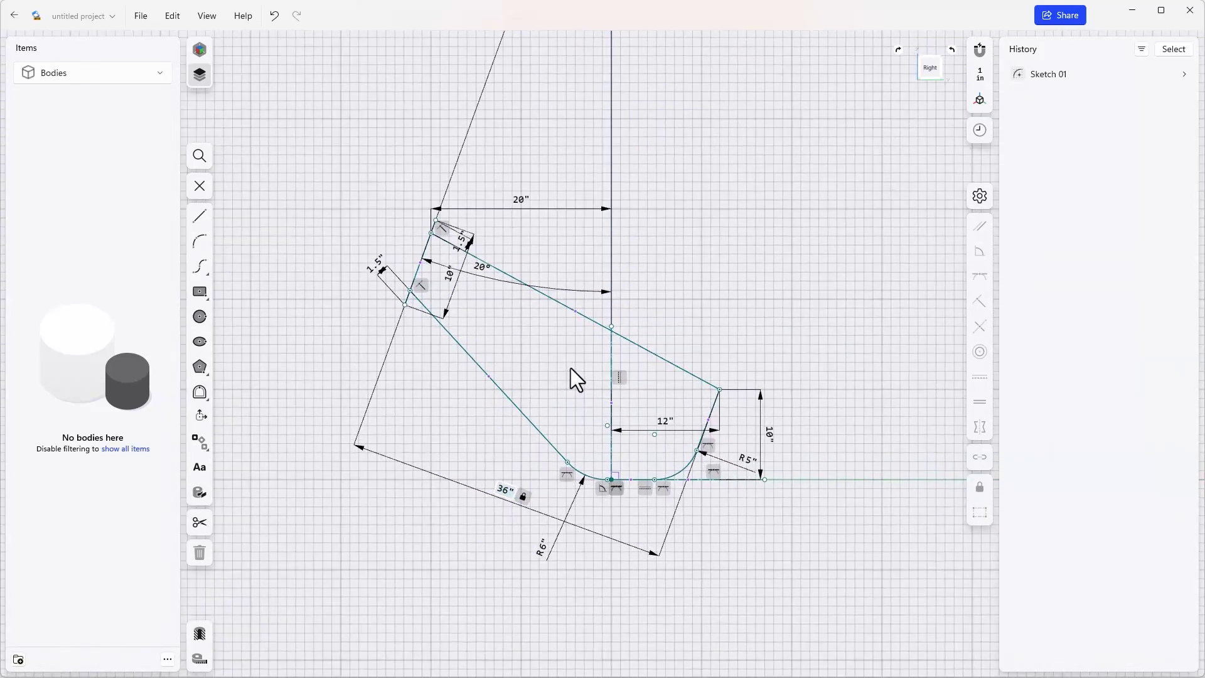
scroll(570, 368, "up", 1)
scroll(571, 368, "up", 1)
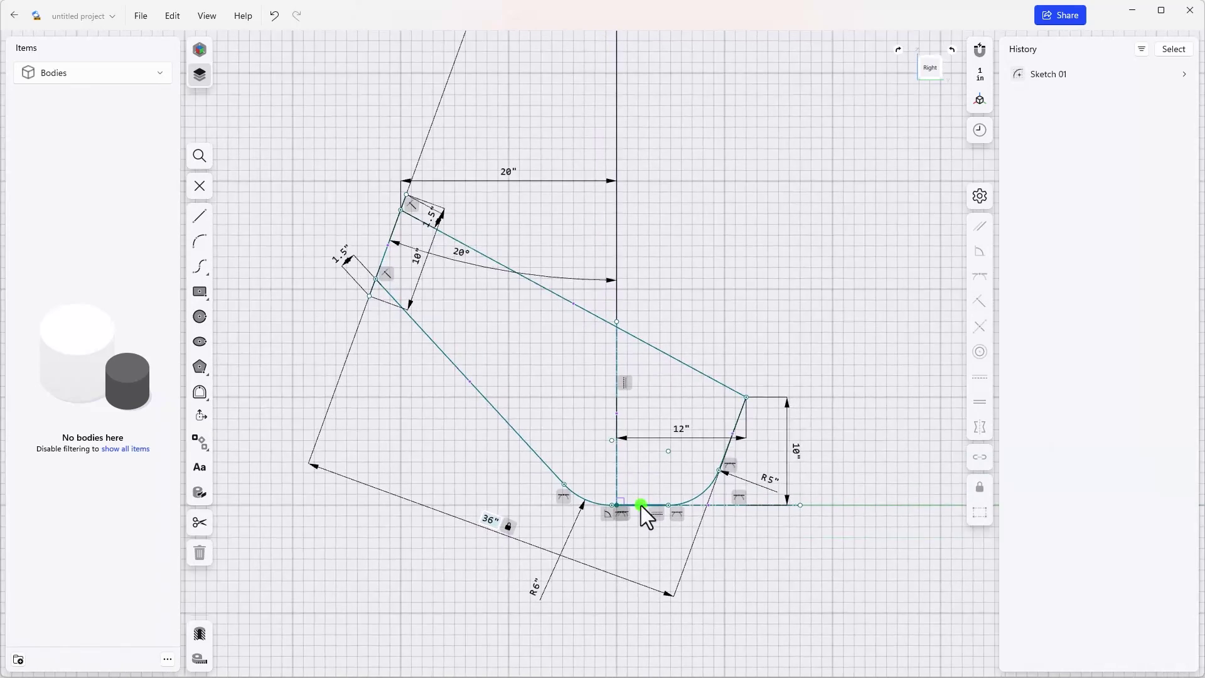
Set a 110° angle between the bottom run and rear rising line, and change the 12-inch distance to 15
left_click(641, 506)
left_click(739, 432, "shift")
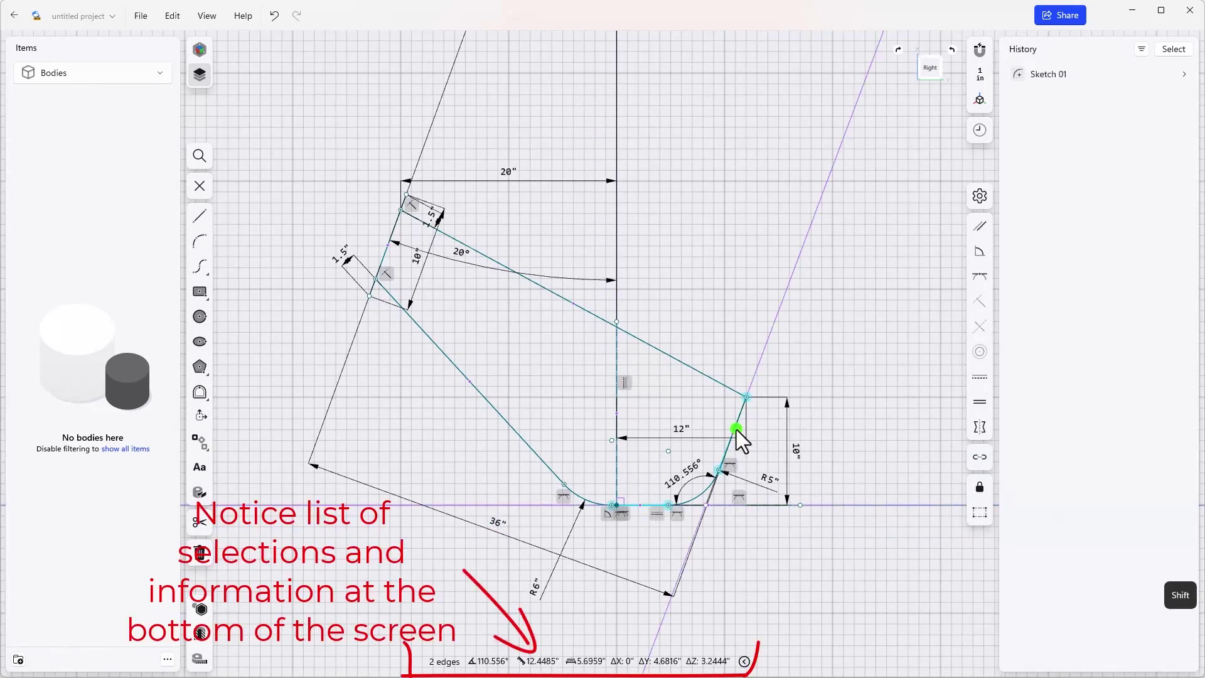
left_click(690, 478)
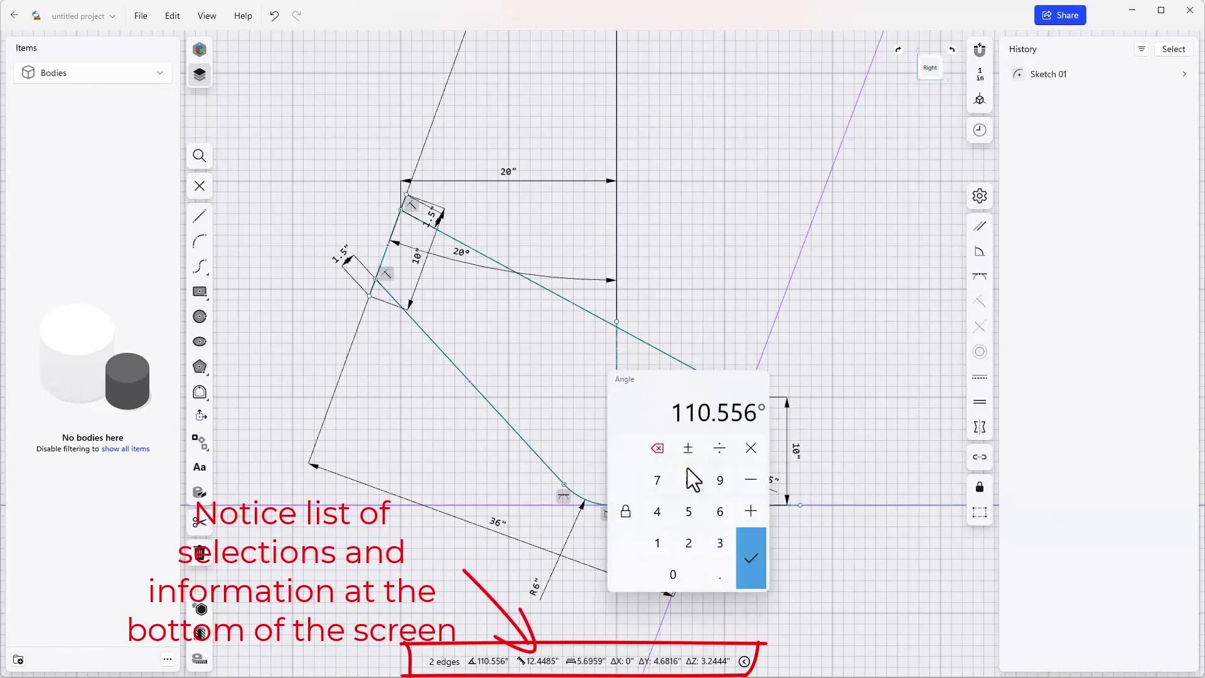
type("110")
key("Return")
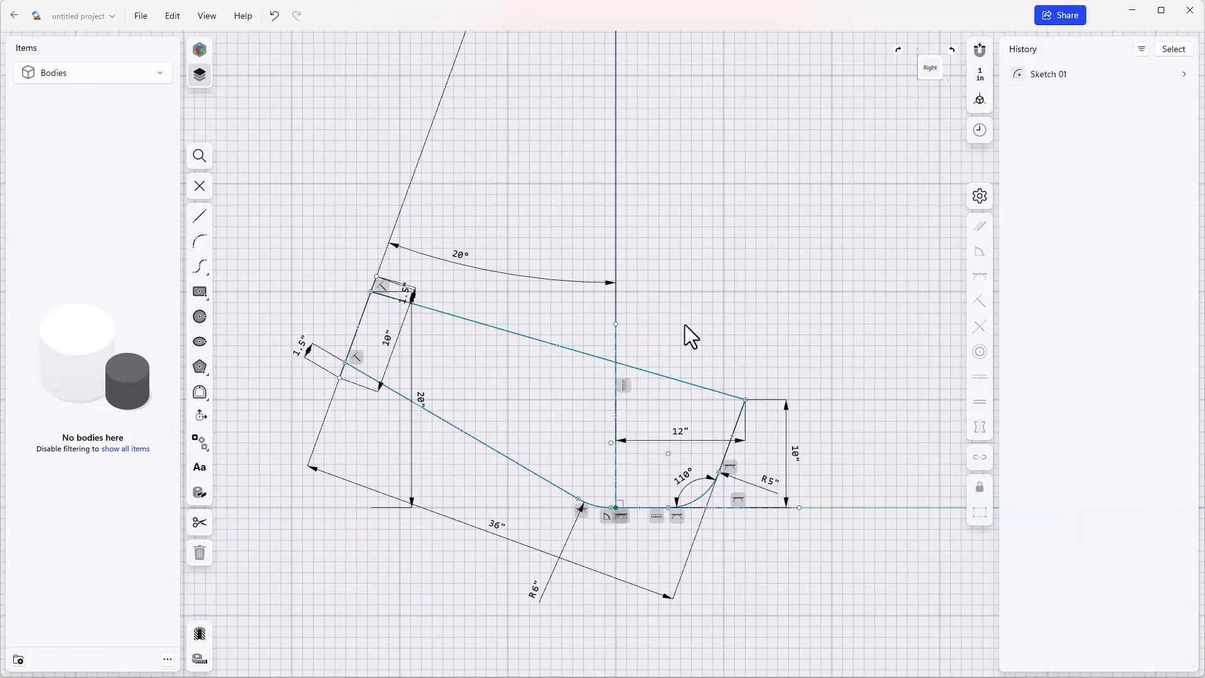
scroll(676, 434, "up", 1)
left_click(677, 434)
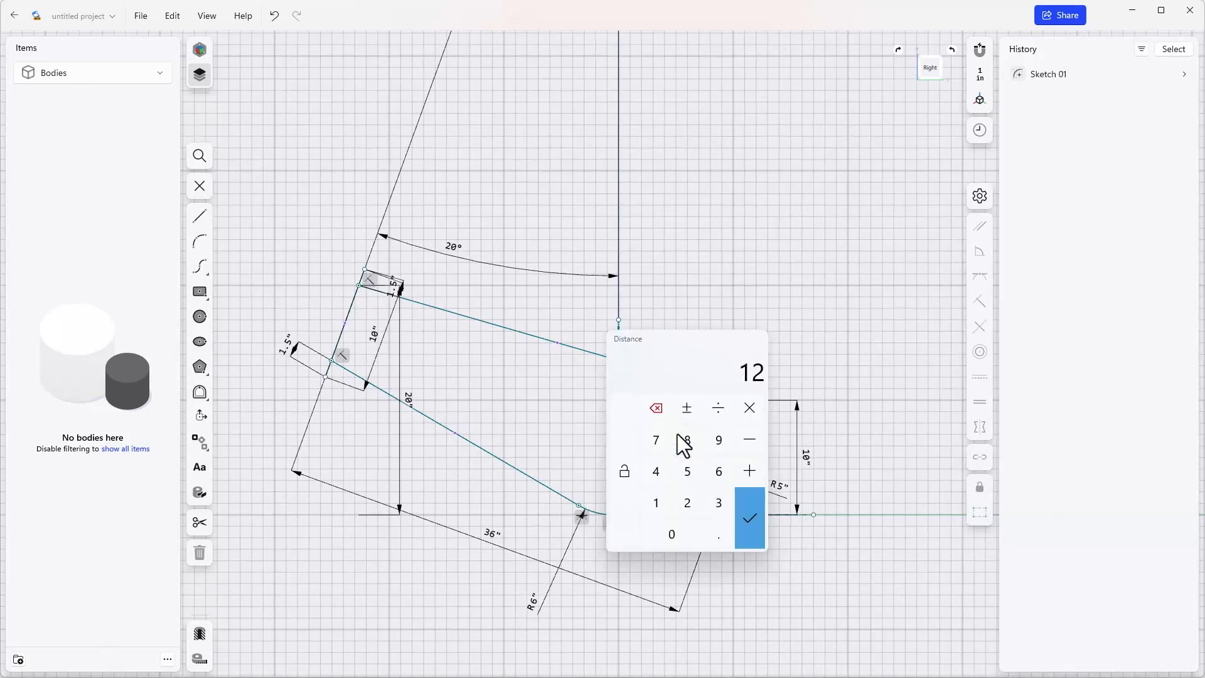
type("15")
key("Return")
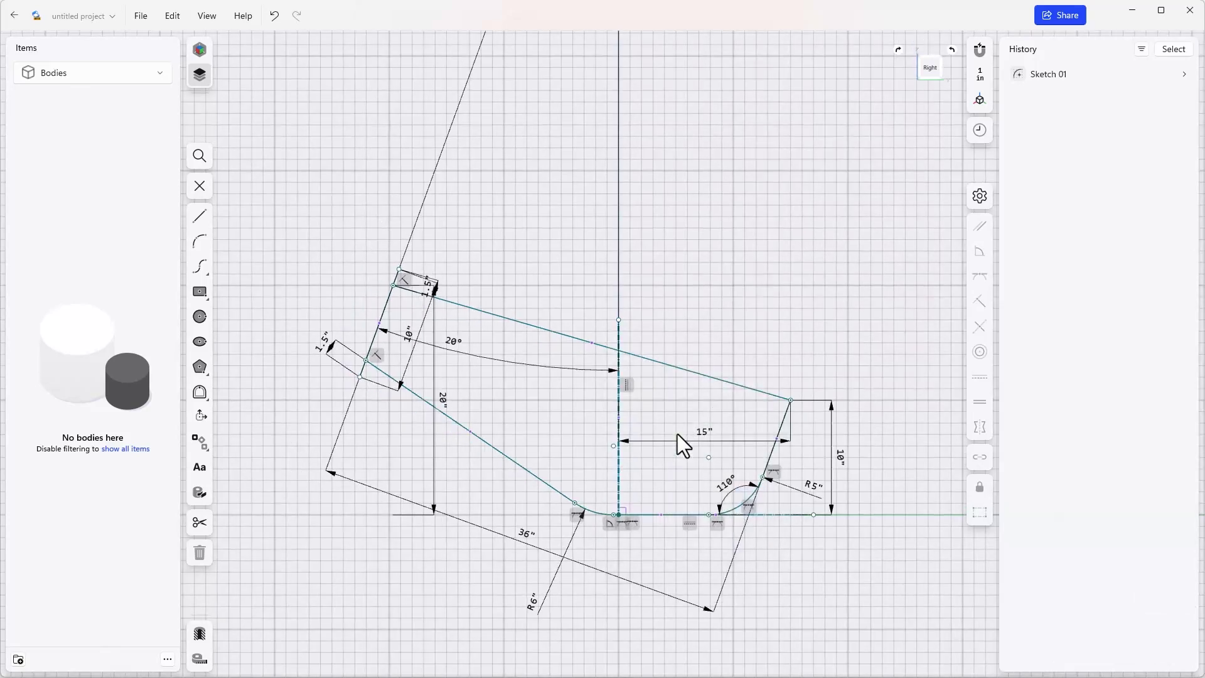